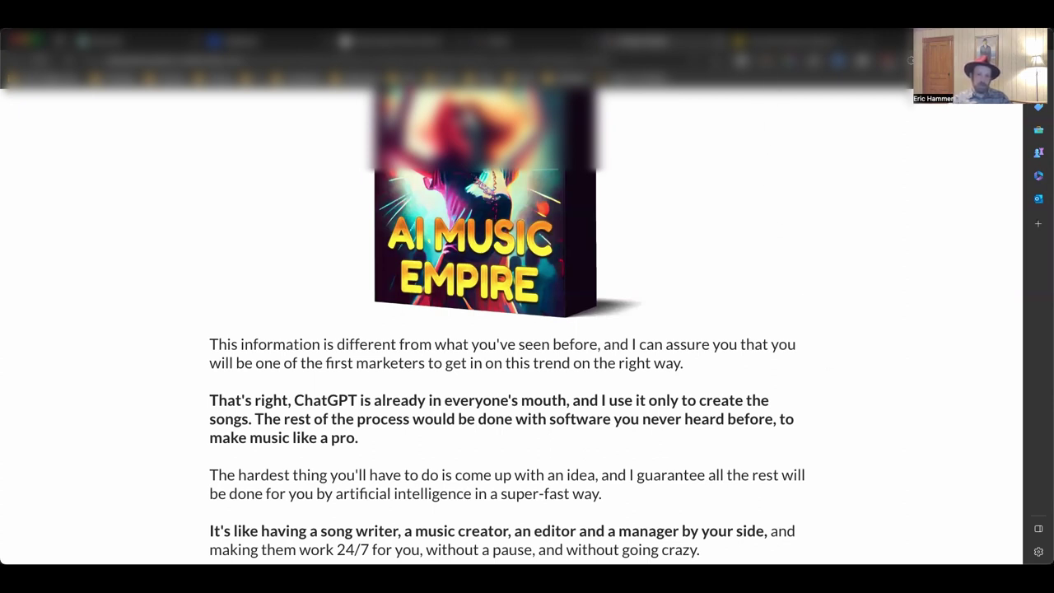
Step: Scroll Amuse's distribution page from Spotify down to Resso, TikTok's music-sharing streaming app
{"action": "key", "text": "ctrl+Tab"}
{"action": "scroll", "coordinate": [785, 326], "scroll_direction": "down", "scroll_amount": 1}
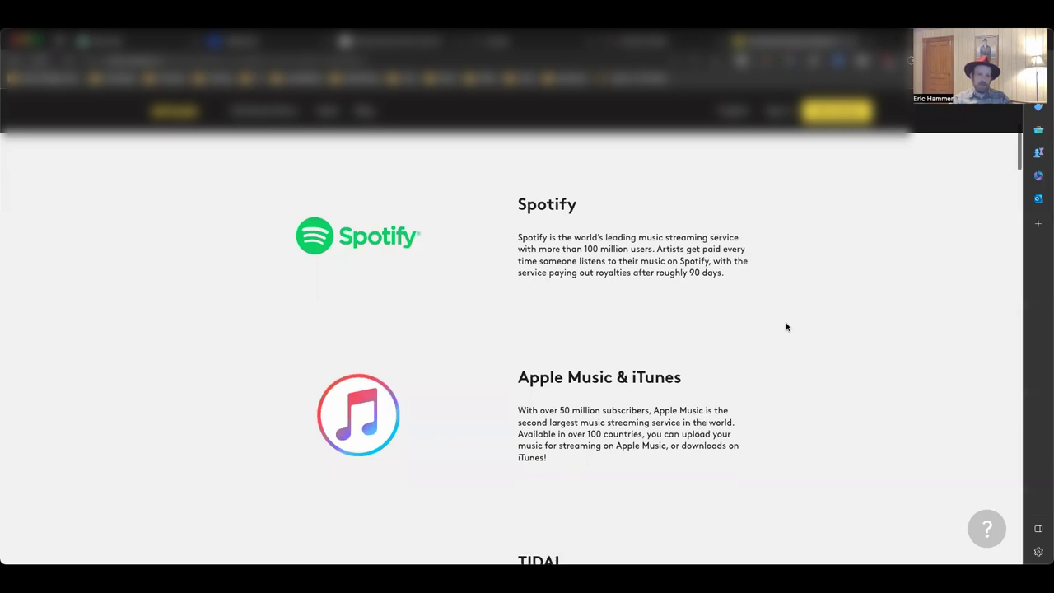
{"action": "scroll", "coordinate": [785, 327], "scroll_direction": "down", "scroll_amount": 4}
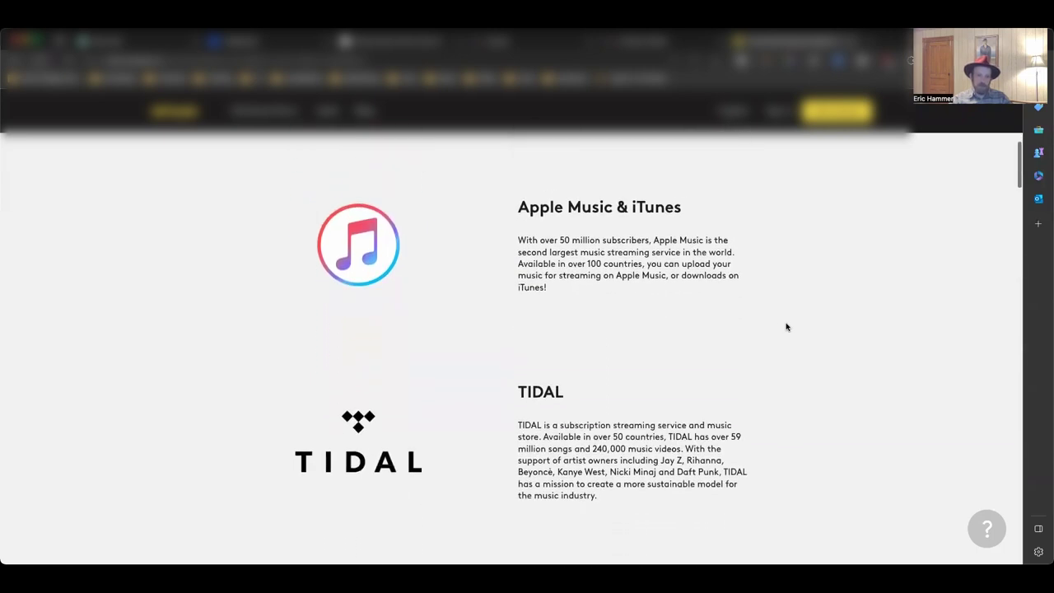
{"action": "scroll", "coordinate": [785, 327], "scroll_direction": "down", "scroll_amount": 5}
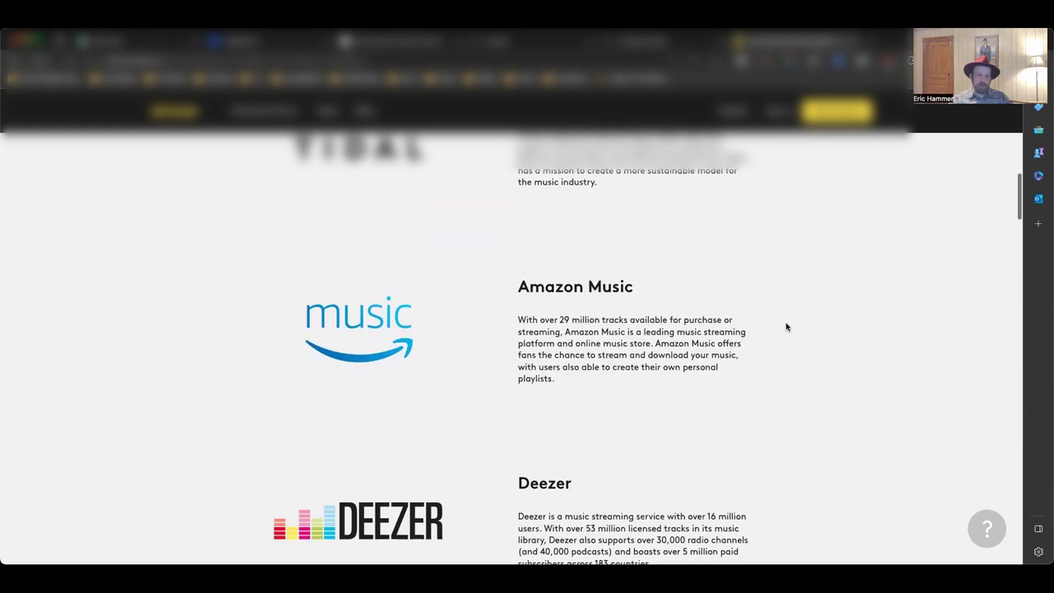
{"action": "scroll", "coordinate": [785, 327], "scroll_direction": "down", "scroll_amount": 5}
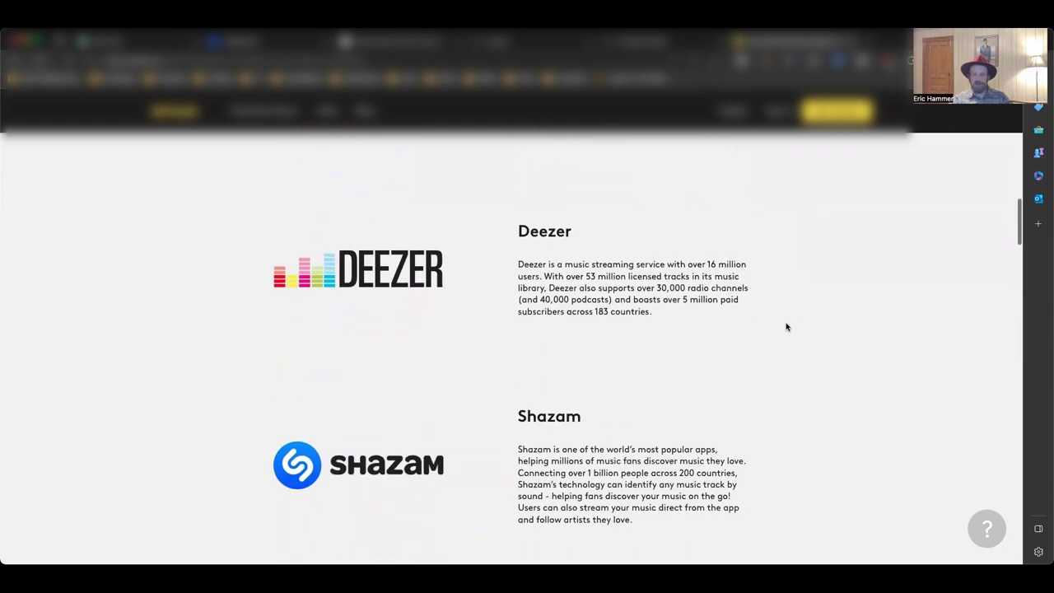
{"action": "scroll", "coordinate": [785, 327], "scroll_direction": "down", "scroll_amount": 5}
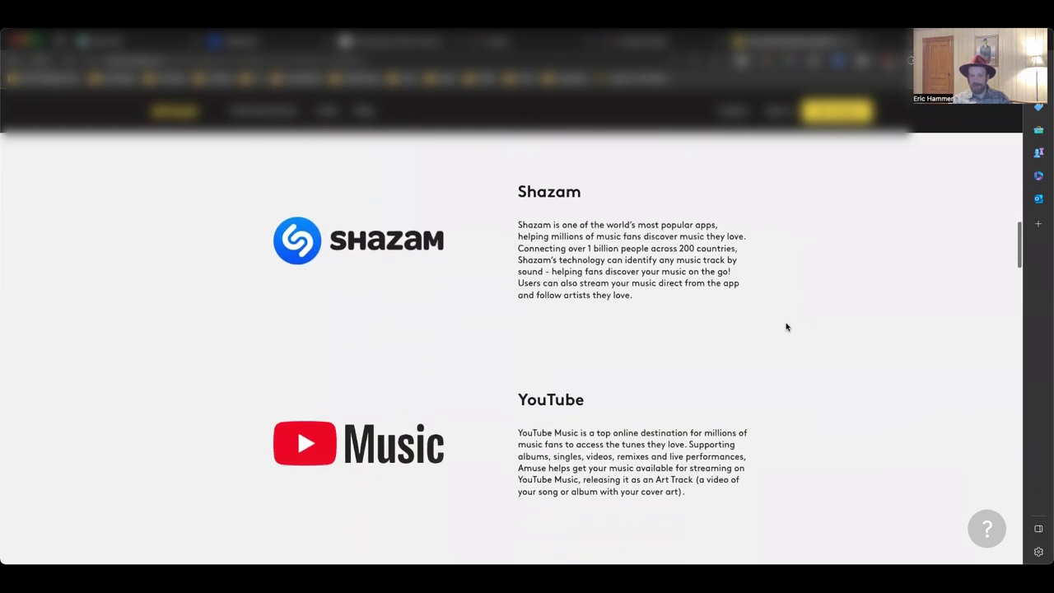
{"action": "scroll", "coordinate": [785, 327], "scroll_direction": "down", "scroll_amount": 1}
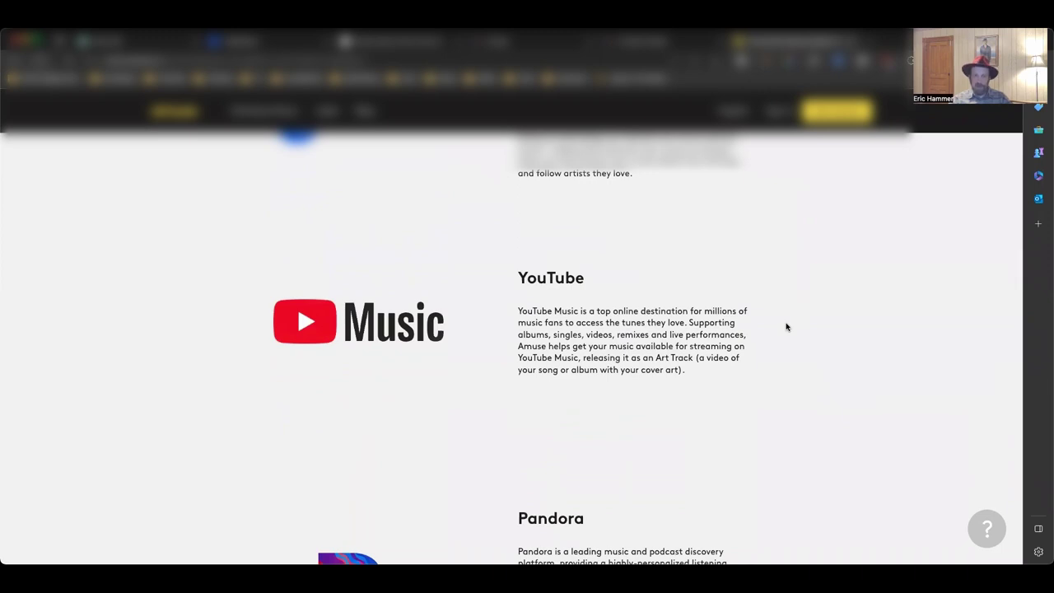
{"action": "scroll", "coordinate": [785, 327], "scroll_direction": "down", "scroll_amount": 3}
{"action": "scroll", "coordinate": [785, 327], "scroll_direction": "down", "scroll_amount": 4}
{"action": "scroll", "coordinate": [786, 327], "scroll_direction": "down", "scroll_amount": 3}
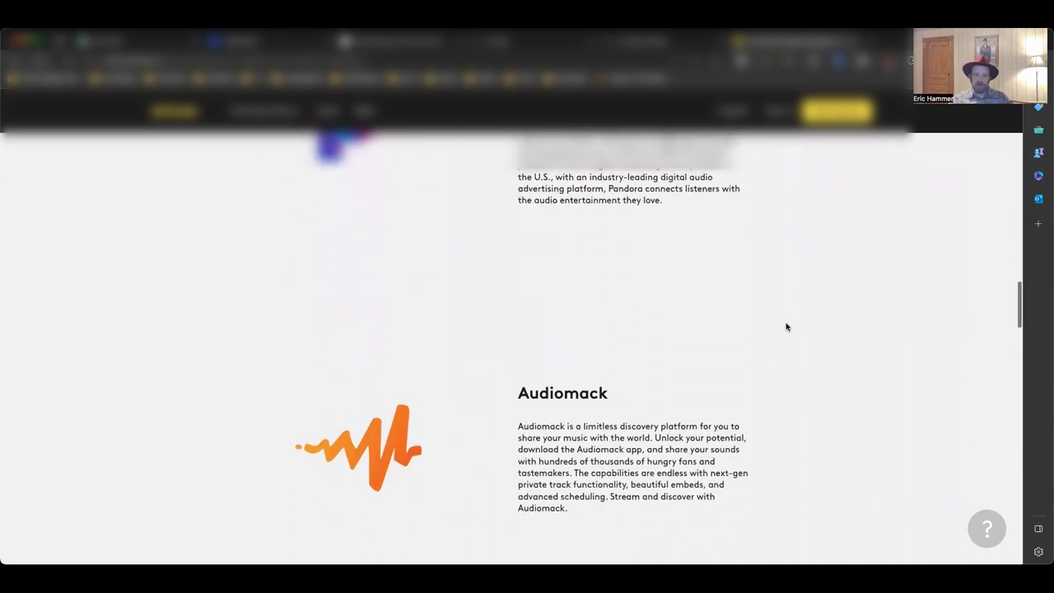
{"action": "scroll", "coordinate": [785, 327], "scroll_direction": "down", "scroll_amount": 5}
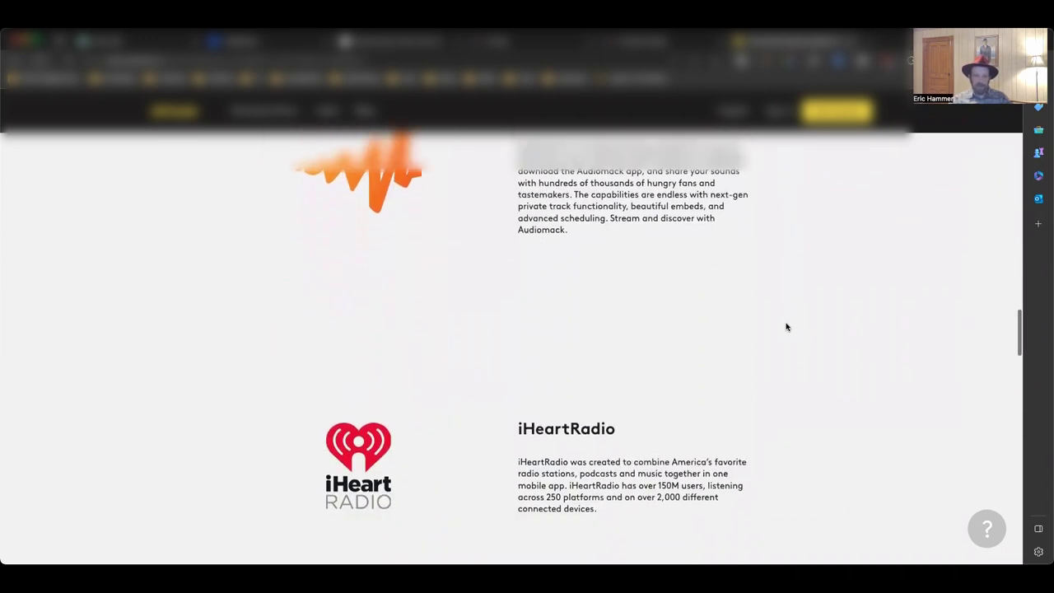
{"action": "scroll", "coordinate": [786, 326], "scroll_direction": "down", "scroll_amount": 2}
{"action": "scroll", "coordinate": [785, 327], "scroll_direction": "down", "scroll_amount": 3}
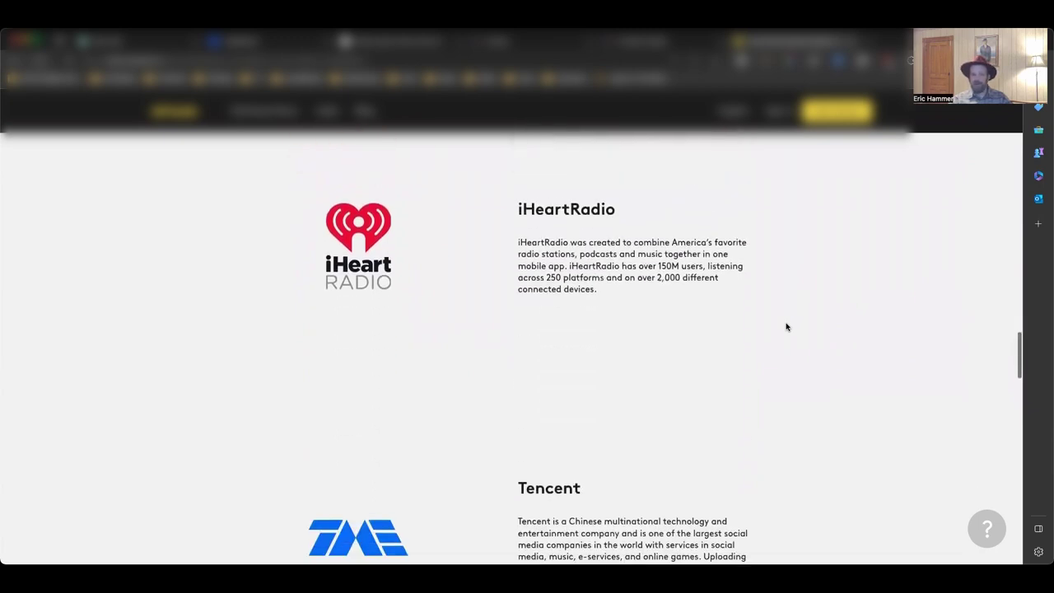
{"action": "scroll", "coordinate": [785, 326], "scroll_direction": "down", "scroll_amount": 2}
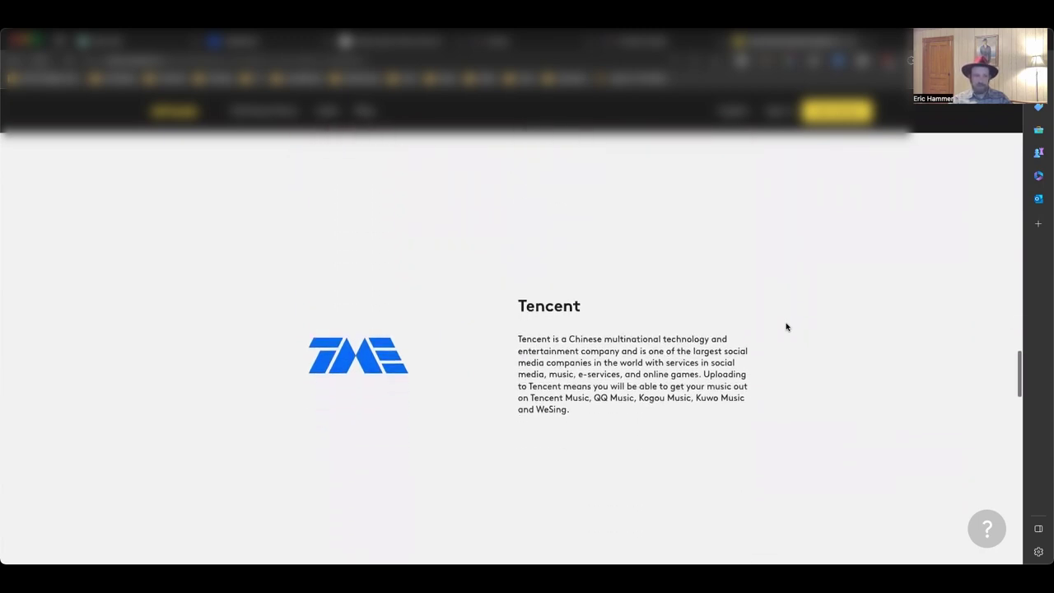
{"action": "scroll", "coordinate": [785, 326], "scroll_direction": "down", "scroll_amount": 6}
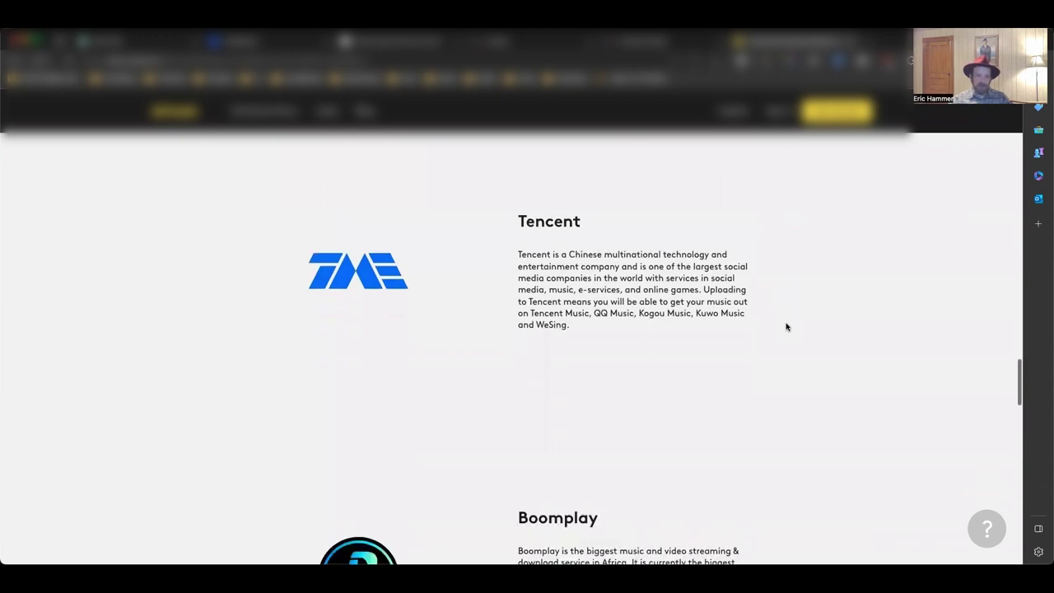
{"action": "scroll", "coordinate": [786, 327], "scroll_direction": "down", "scroll_amount": 4}
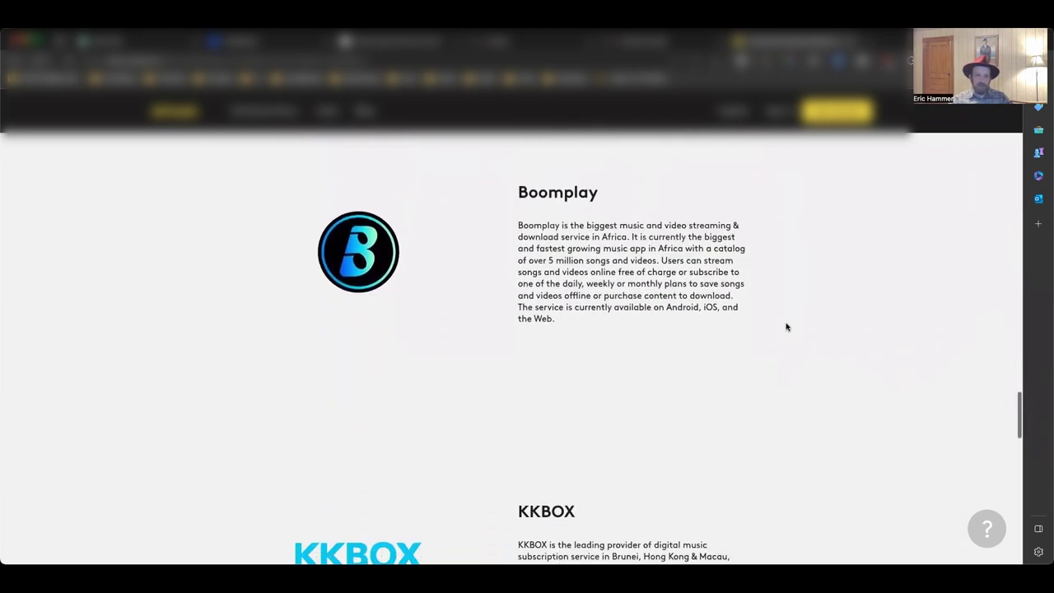
{"action": "scroll", "coordinate": [785, 326], "scroll_direction": "down", "scroll_amount": 3}
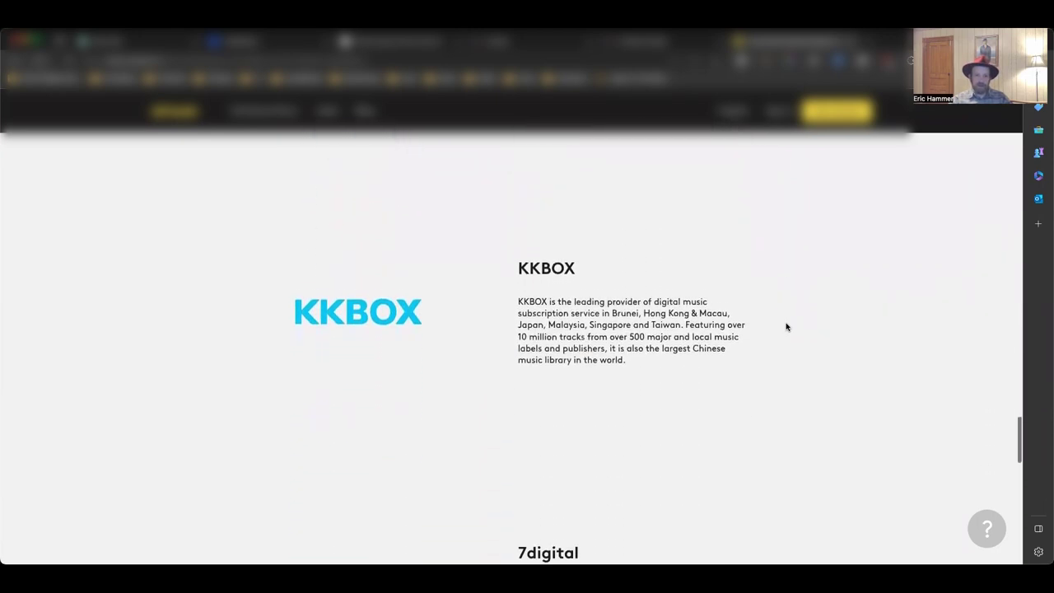
{"action": "scroll", "coordinate": [785, 327], "scroll_direction": "down", "scroll_amount": 2}
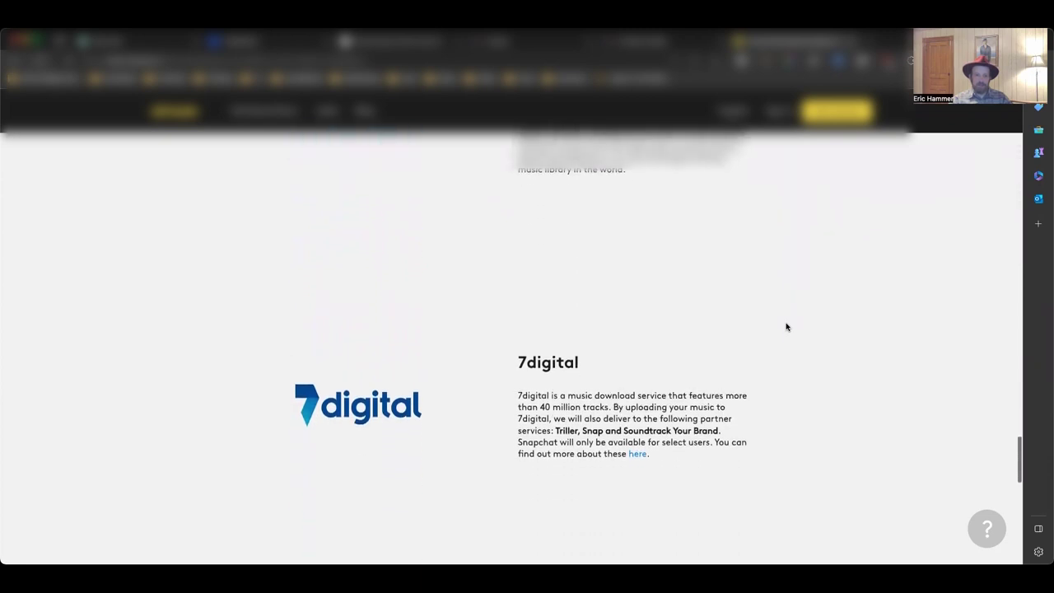
{"action": "scroll", "coordinate": [786, 327], "scroll_direction": "down", "scroll_amount": 3}
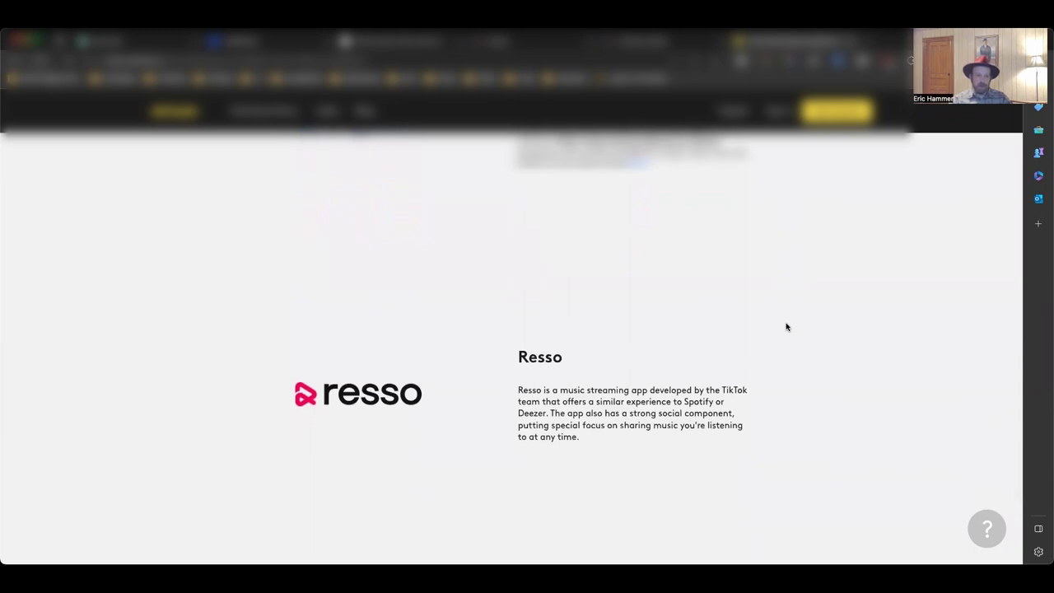
{"action": "scroll", "coordinate": [785, 326], "scroll_direction": "down", "scroll_amount": 1}
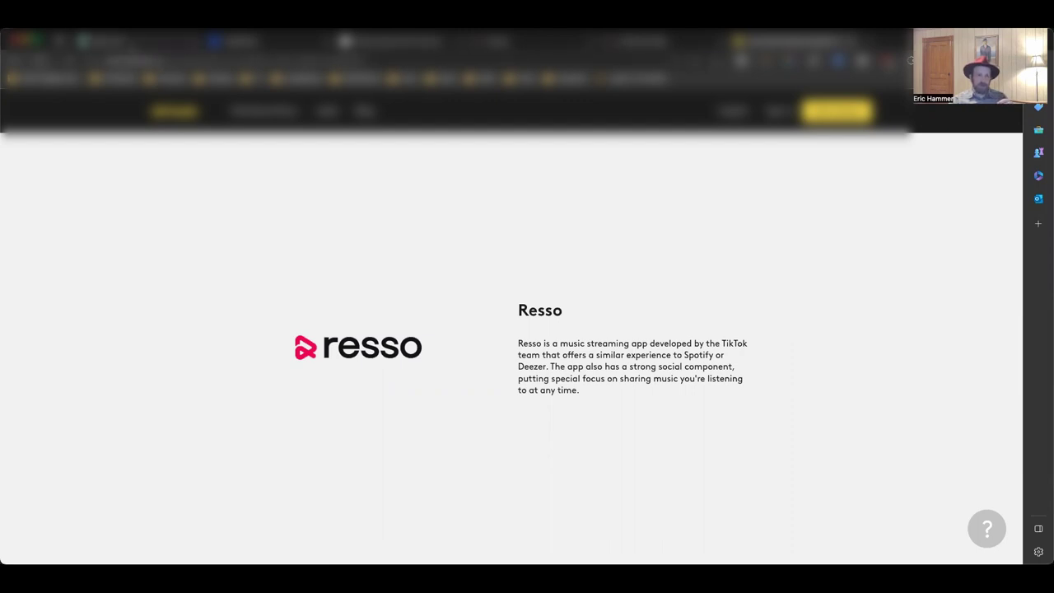
Step: In a new ChatGPT chat, enter the prompt 'write an article 2000 words on finding your soul mate'
{"action": "left_click", "coordinate": [134, 40]}
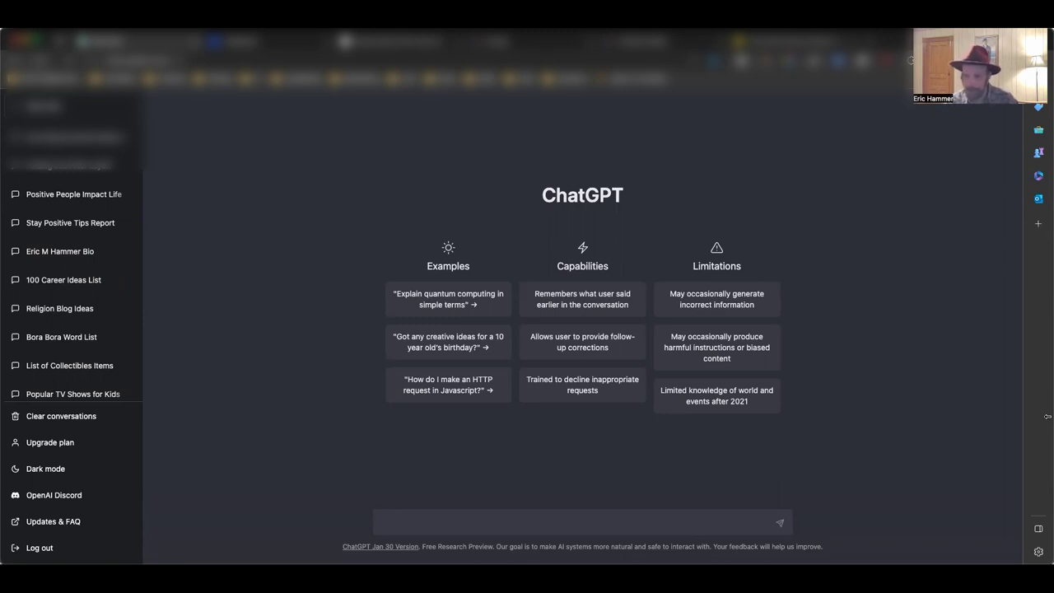
{"action": "left_click", "coordinate": [580, 522]}
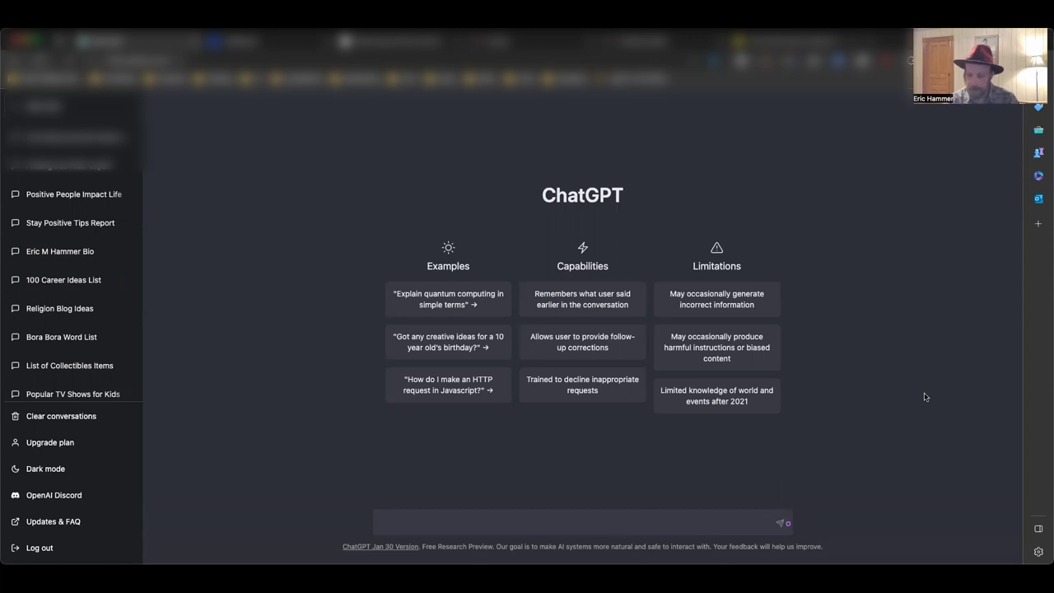
{"action": "type", "text": "write an article 2"}
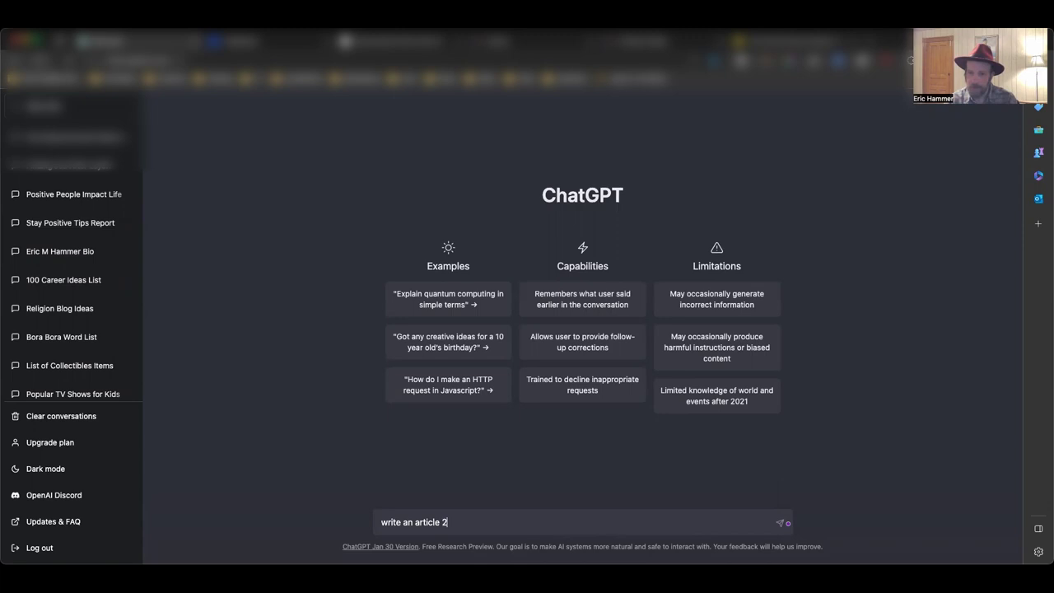
{"action": "type", "text": "000 words on finding your soul mate"}
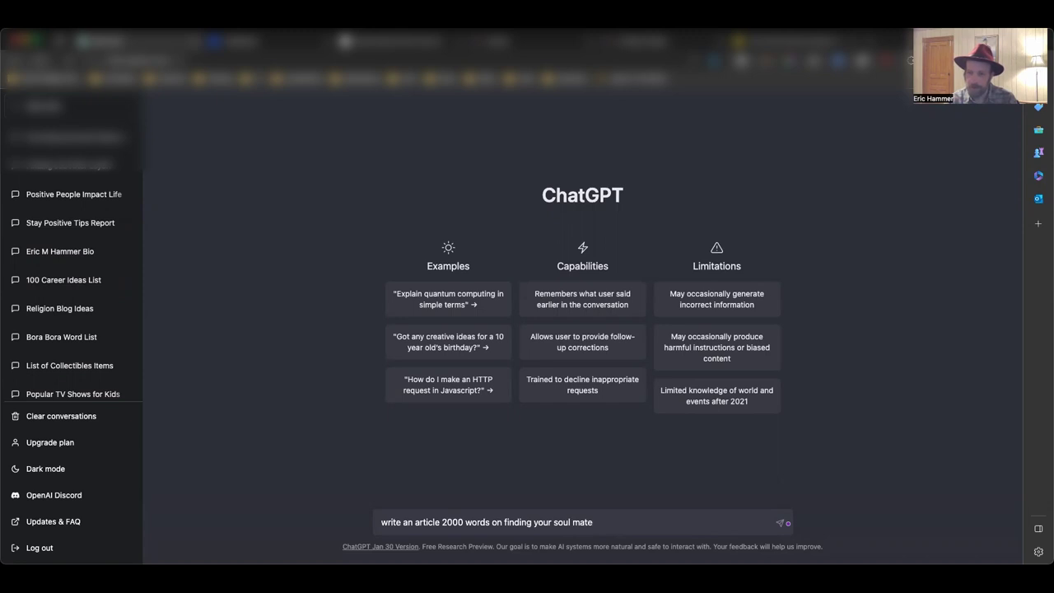
Step: Send the article request, then copy ChatGPT's full soul-mate article reply for Google Docs
{"action": "key", "text": "Return"}
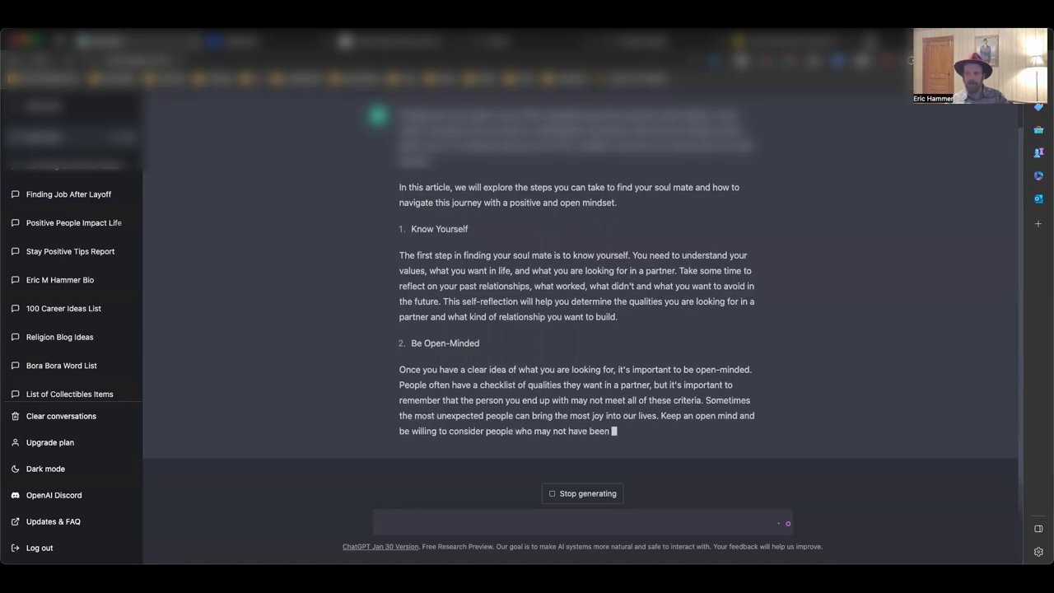
{"action": "key", "text": "ctrl+t"}
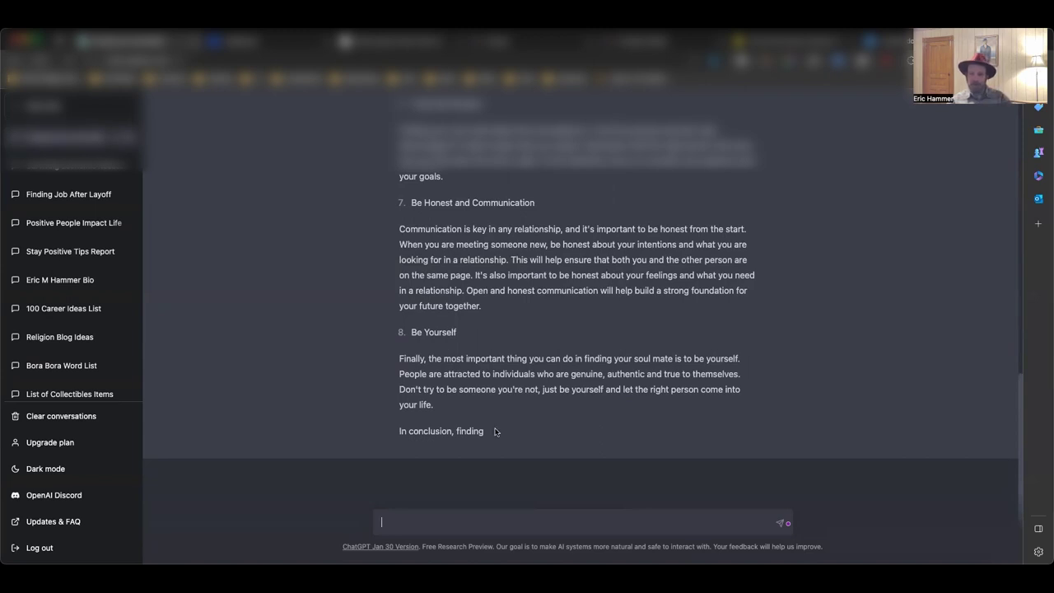
{"action": "left_click_drag", "start_coordinate": [397, 431], "coordinate": [455, 442]}
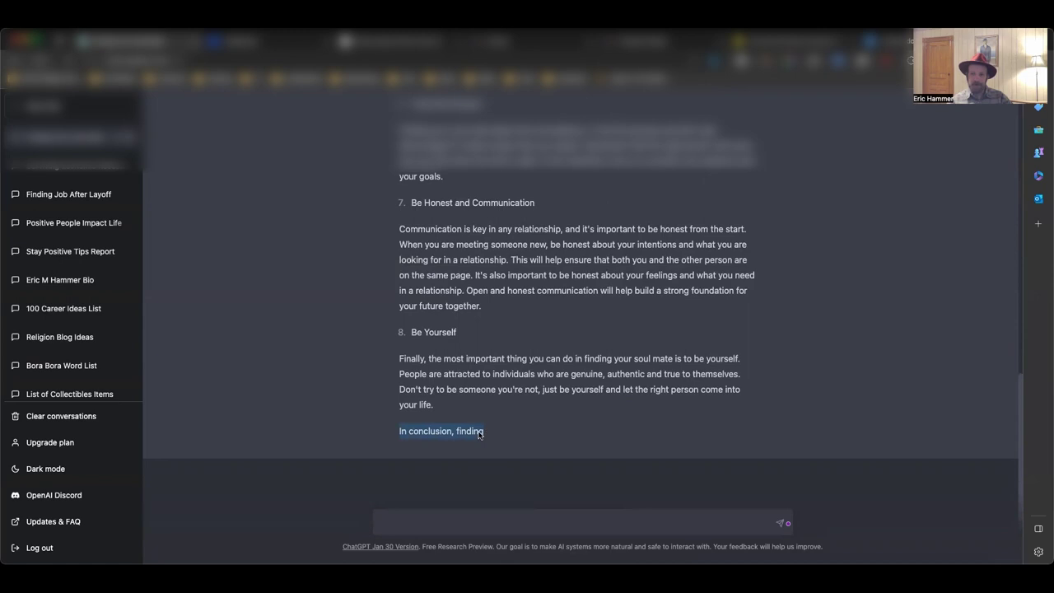
{"action": "left_click", "coordinate": [461, 431]}
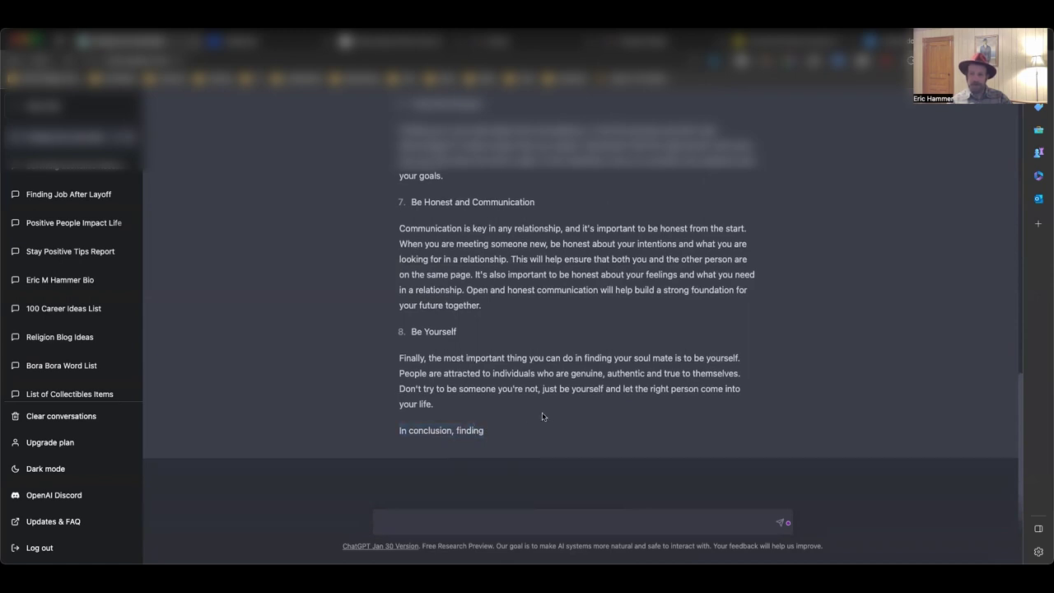
{"action": "left_click_drag", "start_coordinate": [449, 404], "coordinate": [399, 103]}
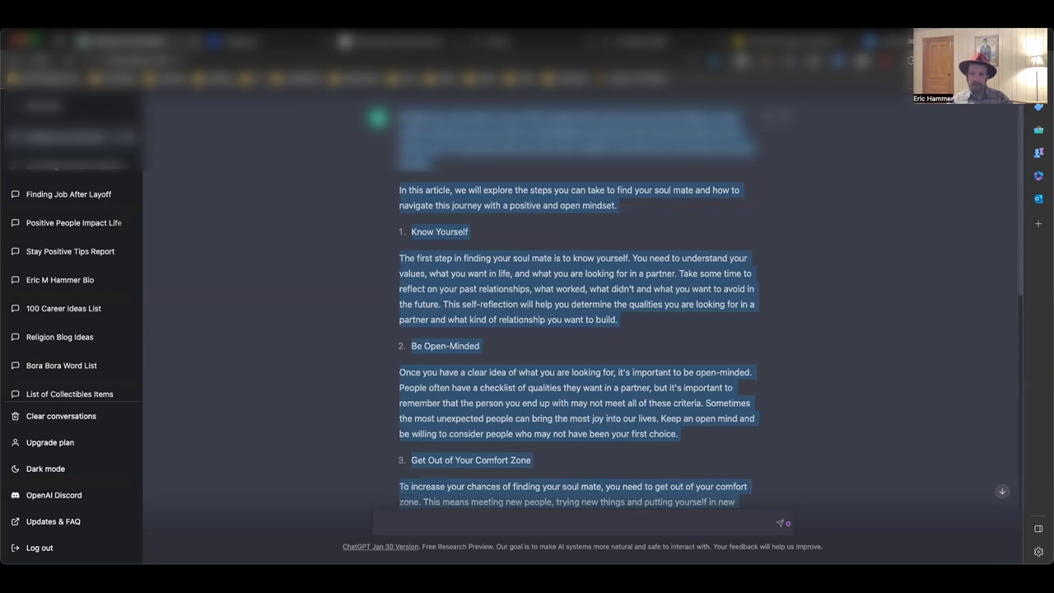
{"action": "right_click", "coordinate": [387, 129]}
{"action": "left_click", "coordinate": [420, 137]}
{"action": "key", "text": "ctrl+Tab"}
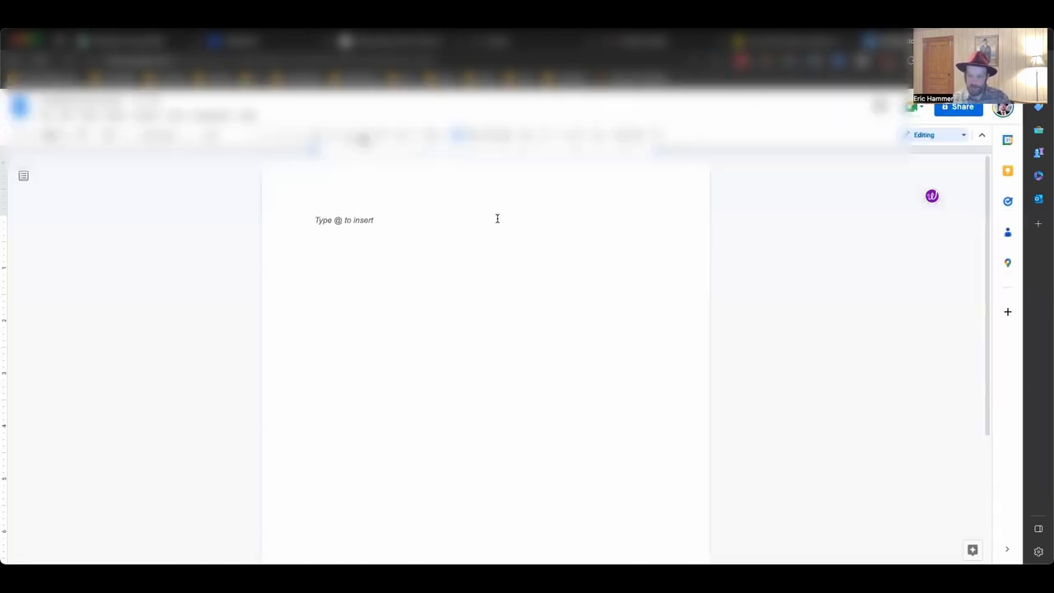
Step: Paste the article into Google Docs, note its 623 words over 3 pages, and return to ChatGPT
{"action": "key", "text": "ctrl+v"}
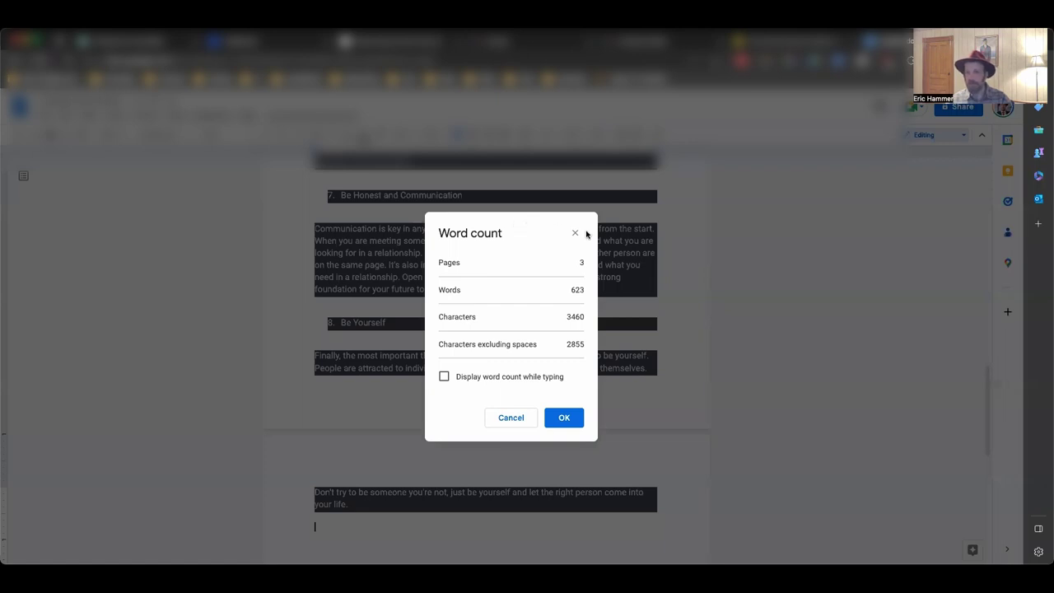
{"action": "left_click", "coordinate": [575, 233]}
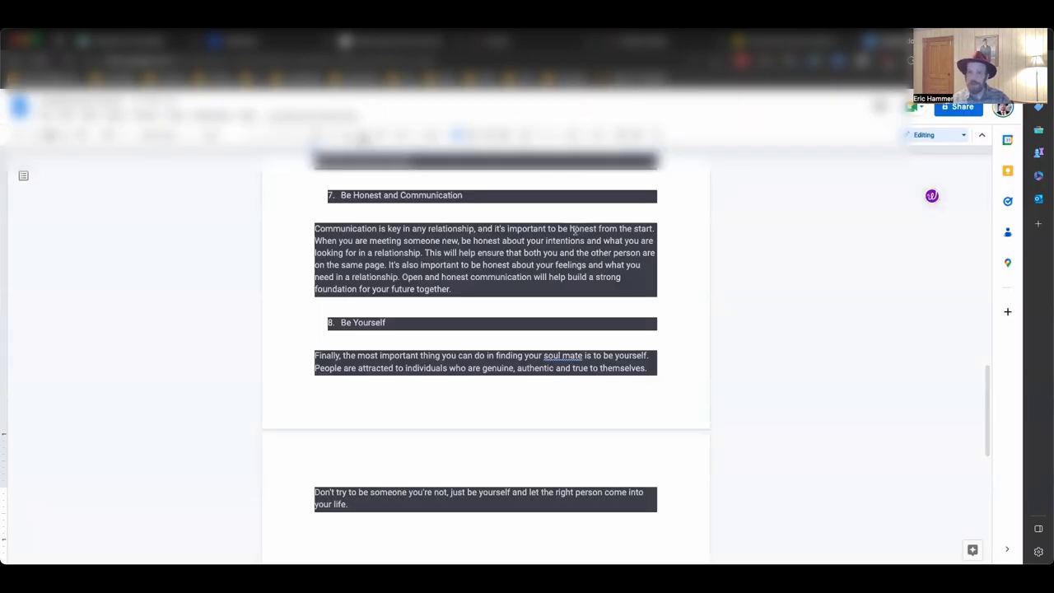
{"action": "scroll", "coordinate": [524, 251], "scroll_direction": "up", "scroll_amount": 5}
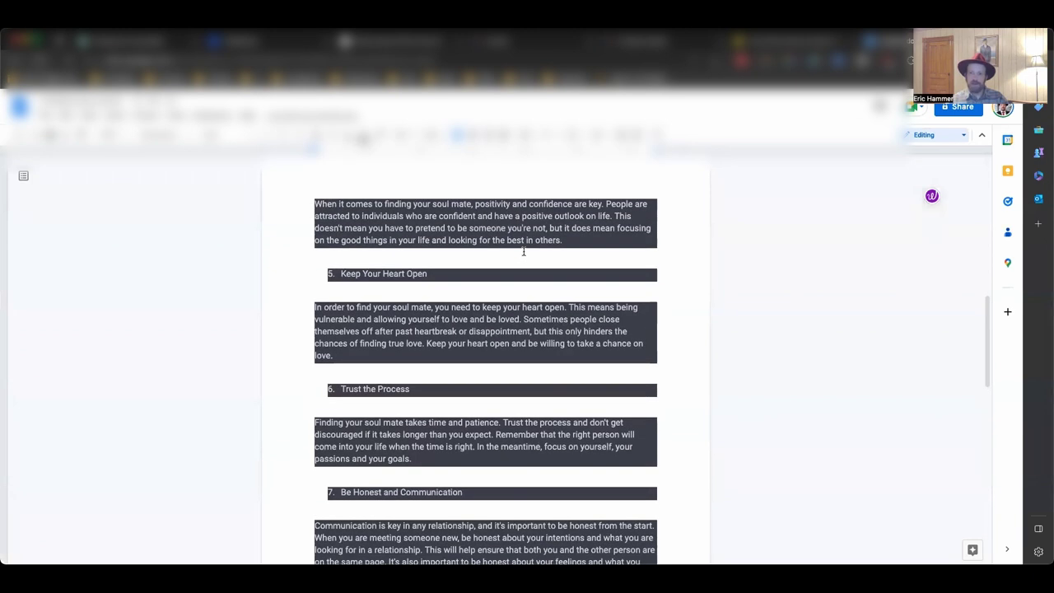
{"action": "scroll", "coordinate": [523, 251], "scroll_direction": "up", "scroll_amount": 4}
{"action": "scroll", "coordinate": [523, 251], "scroll_direction": "up", "scroll_amount": 1}
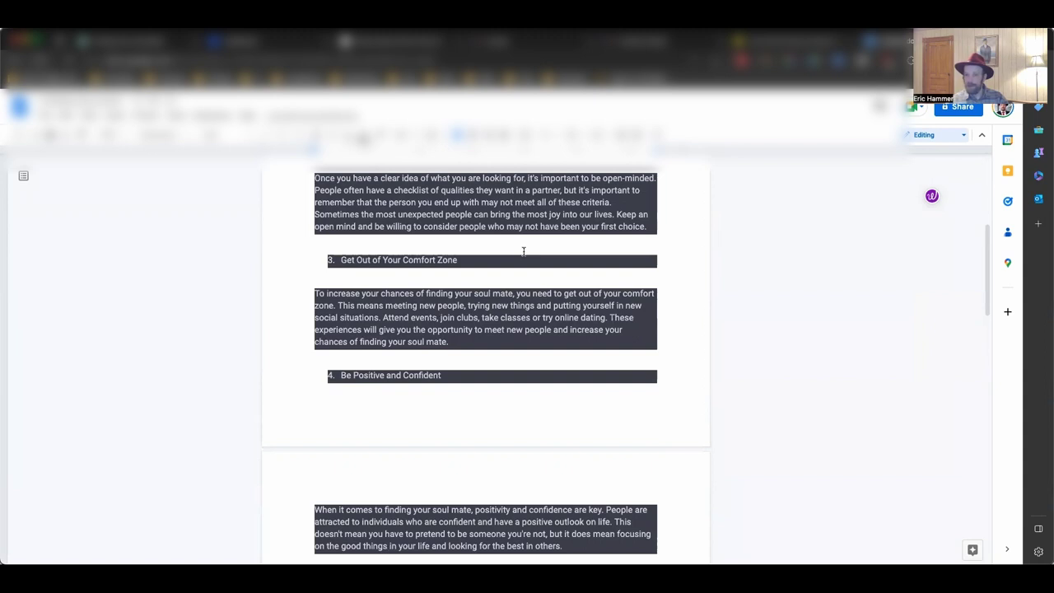
{"action": "left_click", "coordinate": [124, 49]}
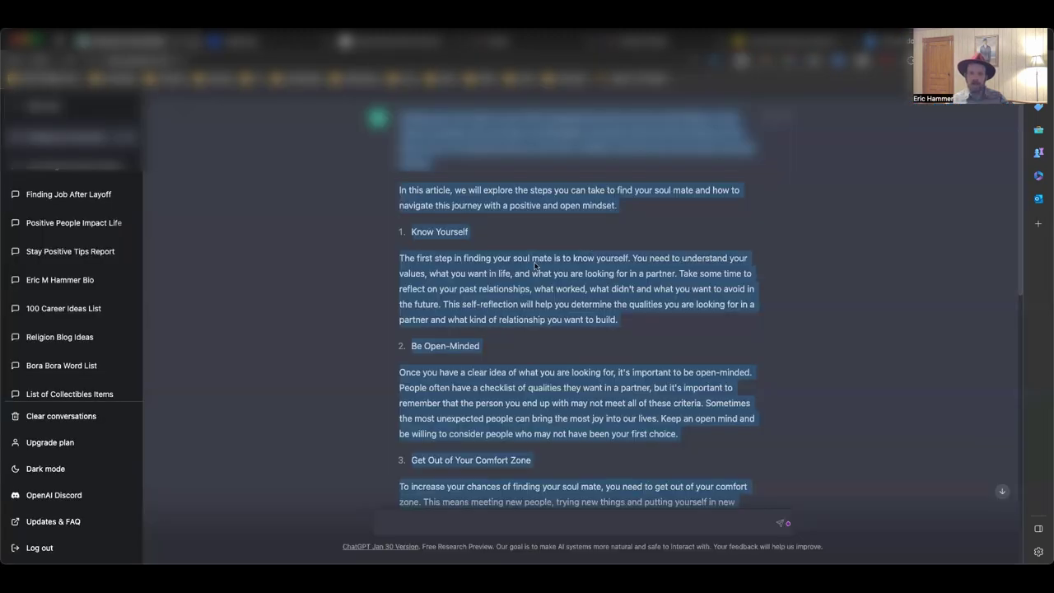
Step: Deselect the ChatGPT article text and switch to the Writecream dashboard of content tools
{"action": "left_click", "coordinate": [671, 292]}
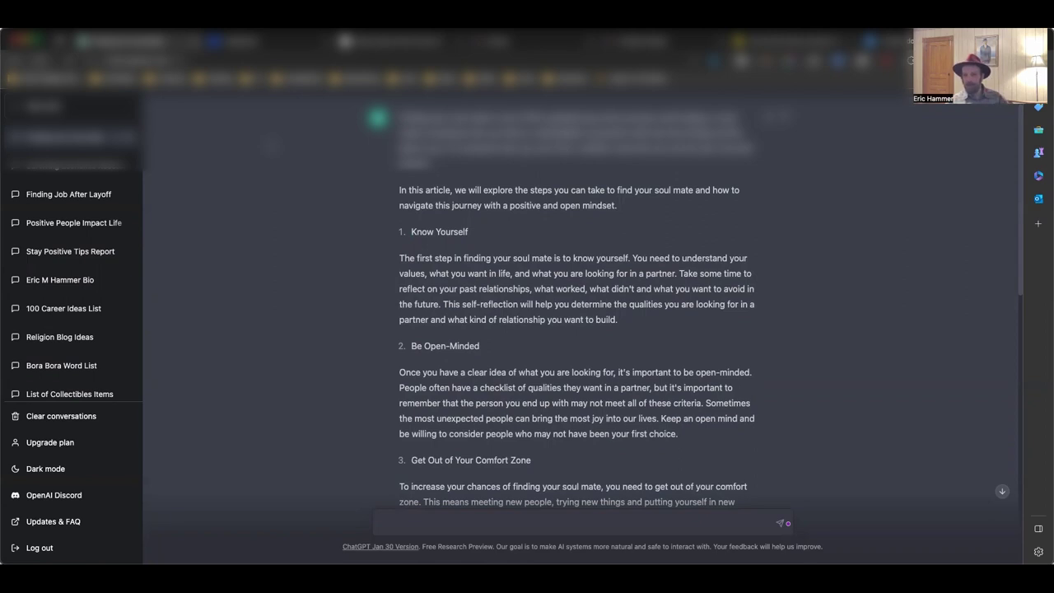
{"action": "key", "text": "ctrl+Tab"}
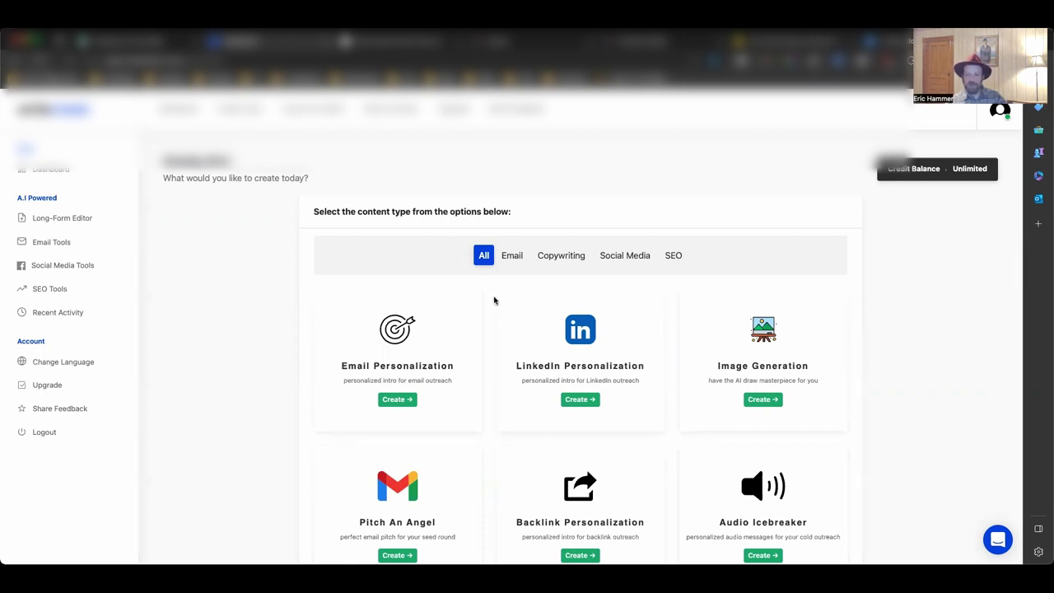
{"action": "scroll", "coordinate": [494, 300], "scroll_direction": "down", "scroll_amount": 2}
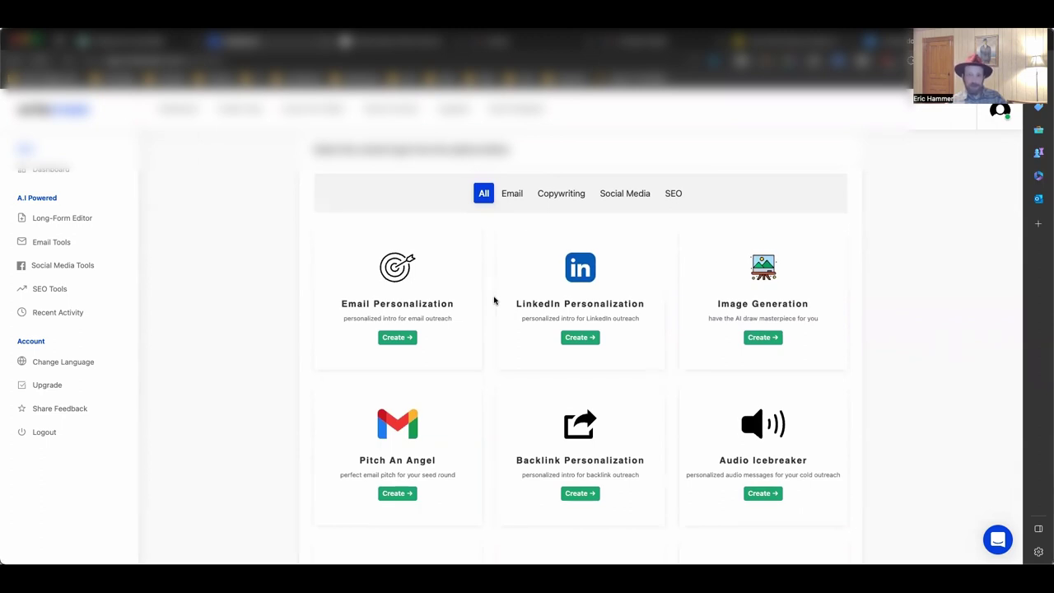
{"action": "scroll", "coordinate": [494, 301], "scroll_direction": "down", "scroll_amount": 5}
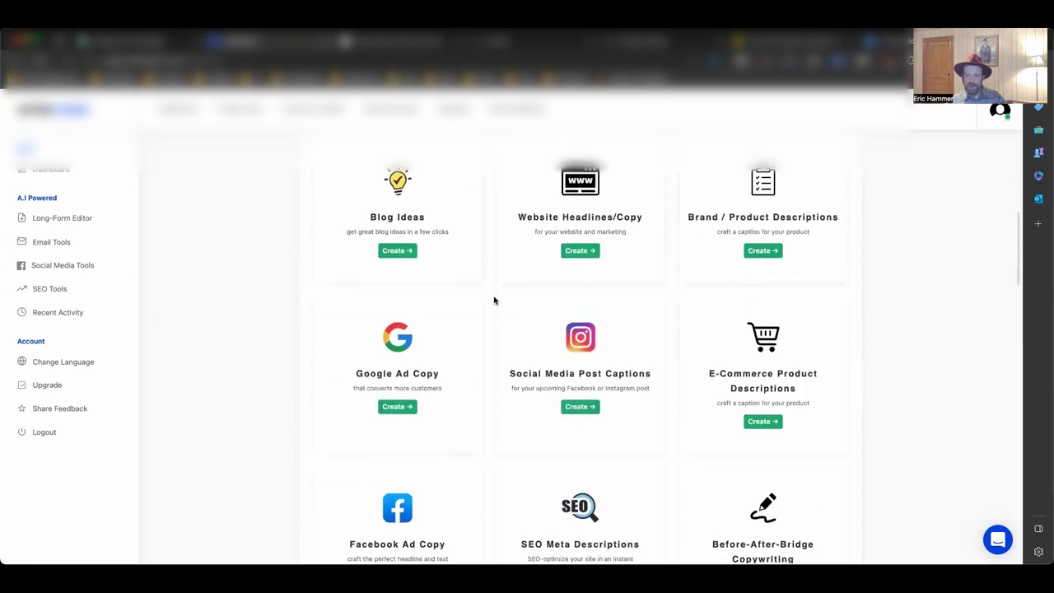
{"action": "scroll", "coordinate": [494, 300], "scroll_direction": "down", "scroll_amount": 6}
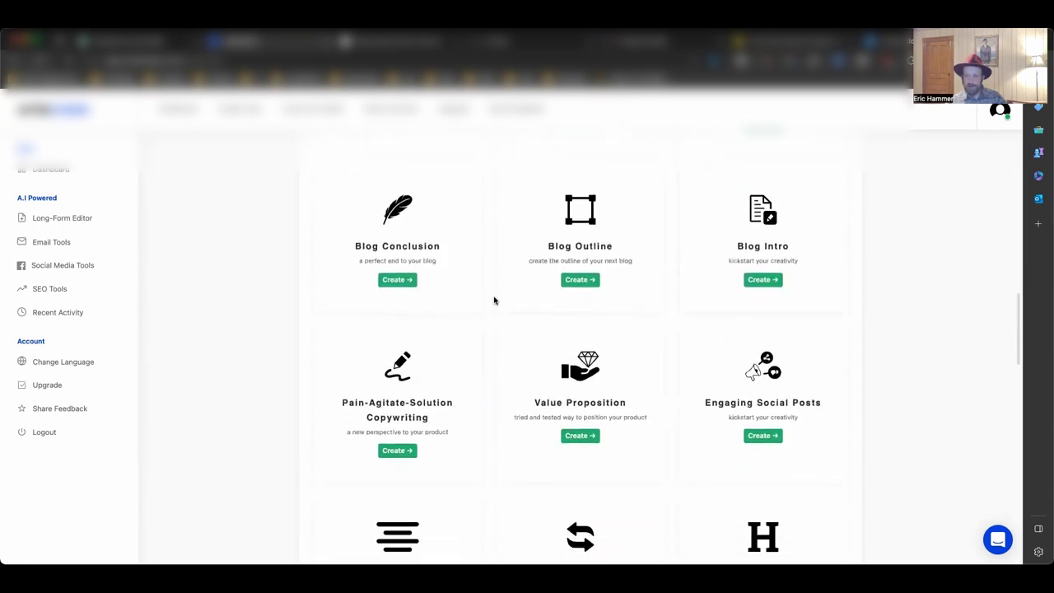
{"action": "scroll", "coordinate": [494, 300], "scroll_direction": "down", "scroll_amount": 6}
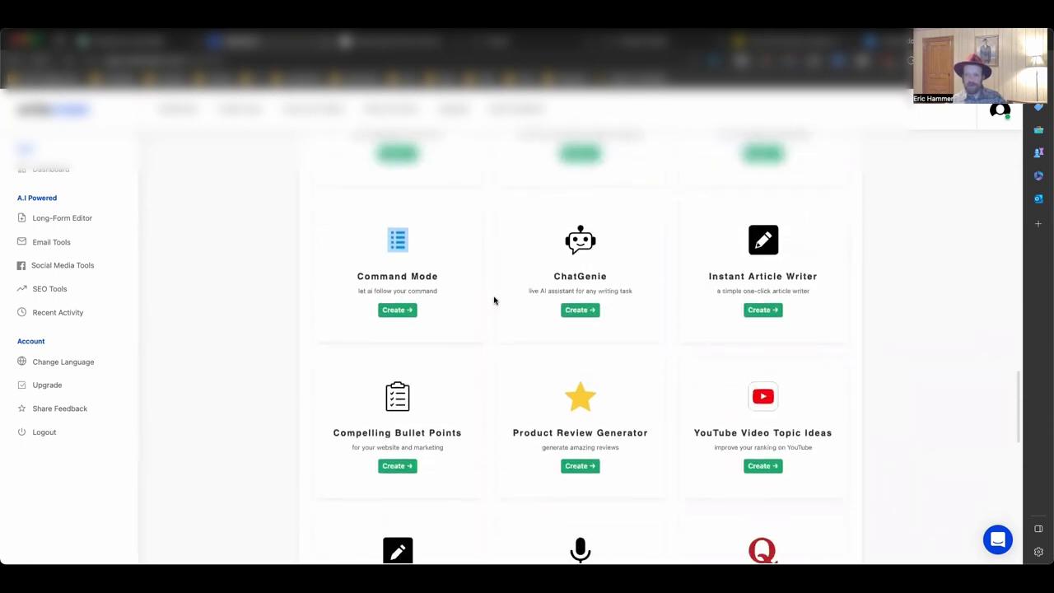
{"action": "scroll", "coordinate": [494, 301], "scroll_direction": "up", "scroll_amount": 6}
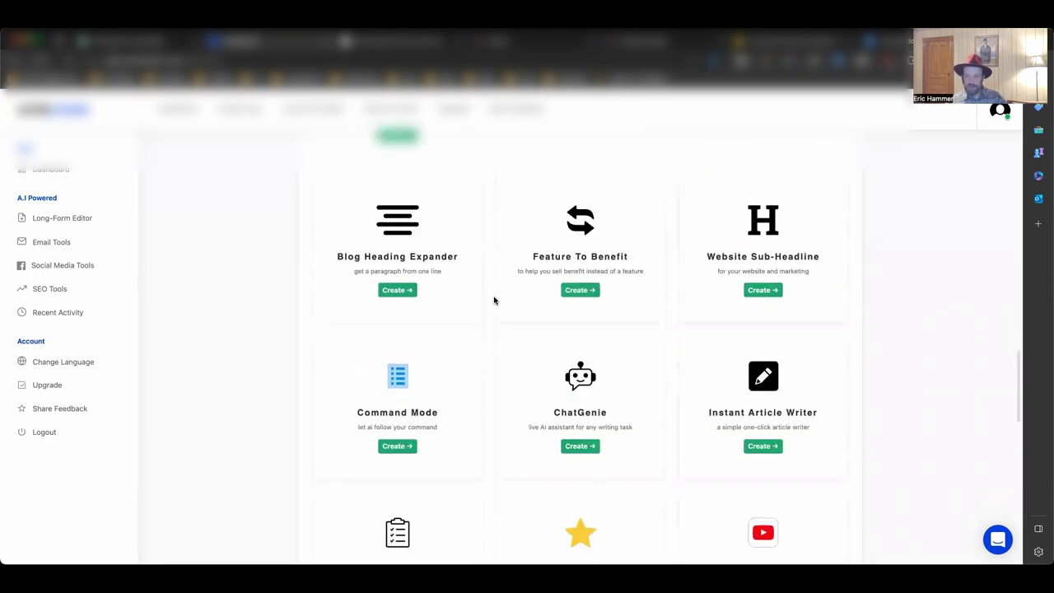
{"action": "scroll", "coordinate": [494, 301], "scroll_direction": "up", "scroll_amount": 6}
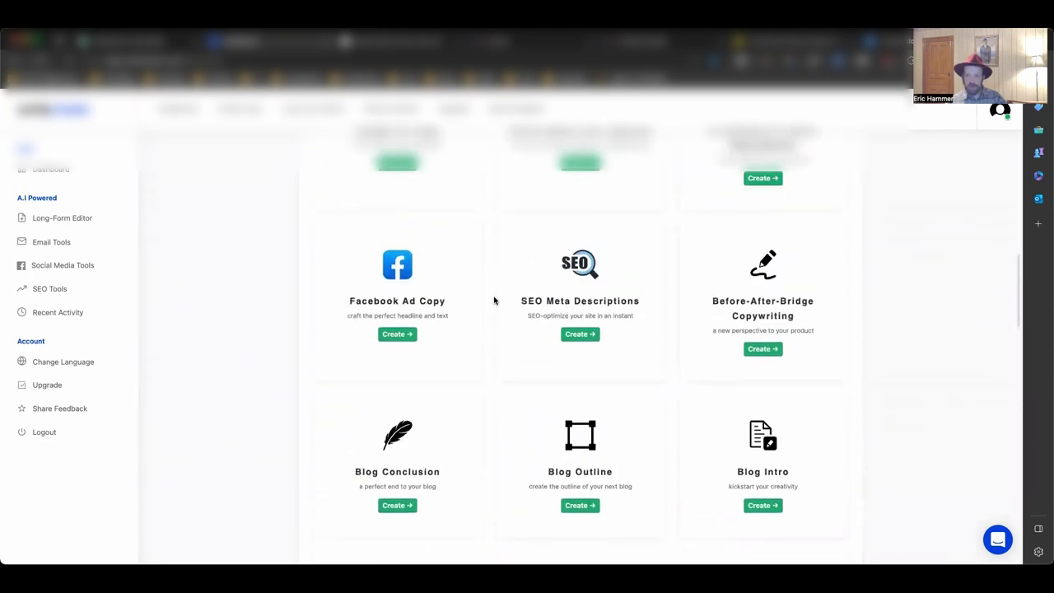
{"action": "scroll", "coordinate": [493, 300], "scroll_direction": "up", "scroll_amount": 4}
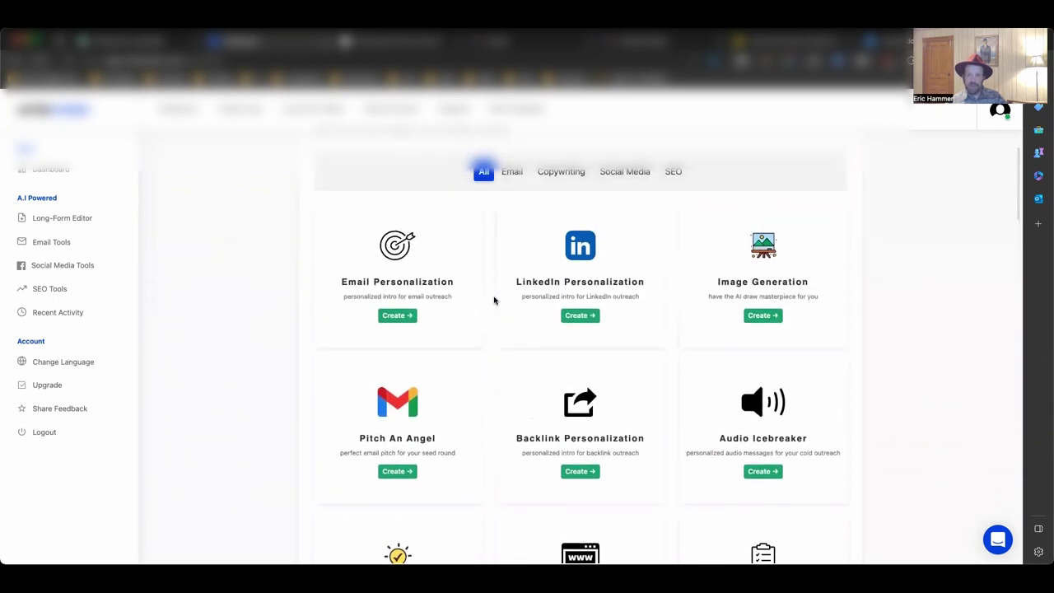
{"action": "scroll", "coordinate": [494, 300], "scroll_direction": "down", "scroll_amount": 1}
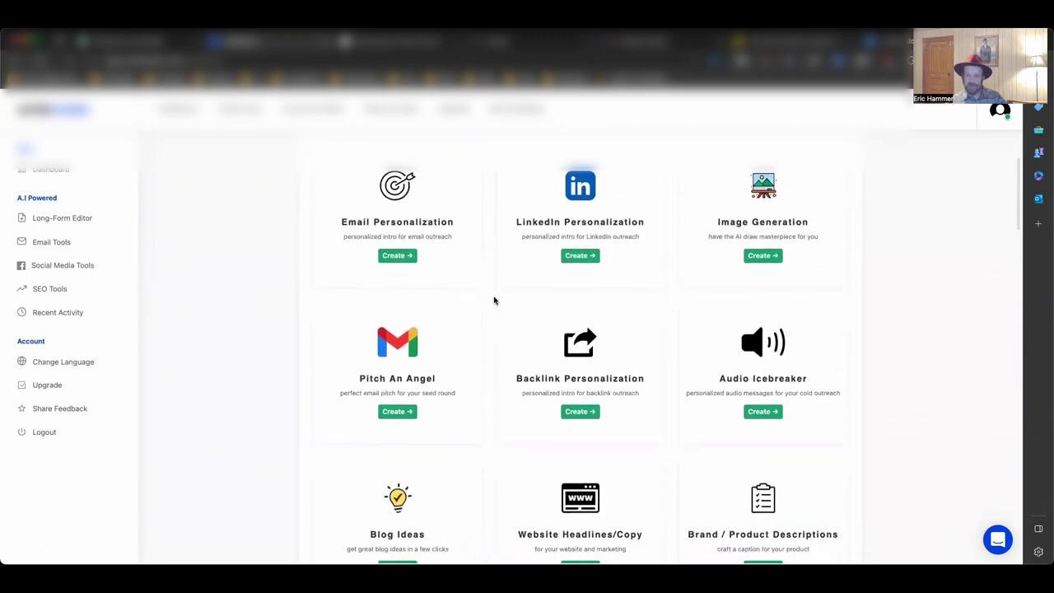
{"action": "scroll", "coordinate": [494, 300], "scroll_direction": "down", "scroll_amount": 1}
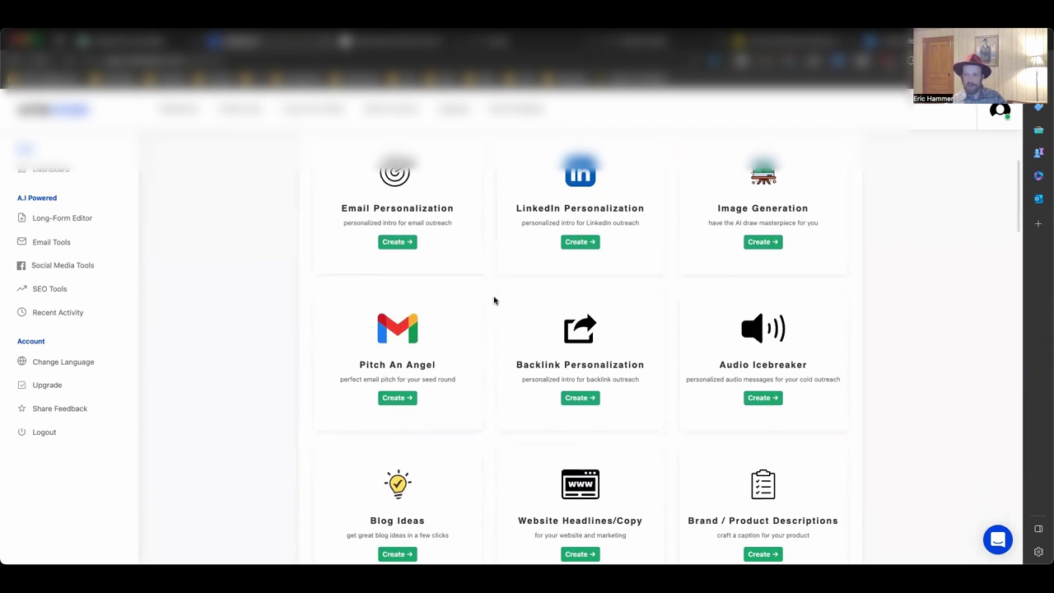
{"action": "scroll", "coordinate": [493, 300], "scroll_direction": "down", "scroll_amount": 2}
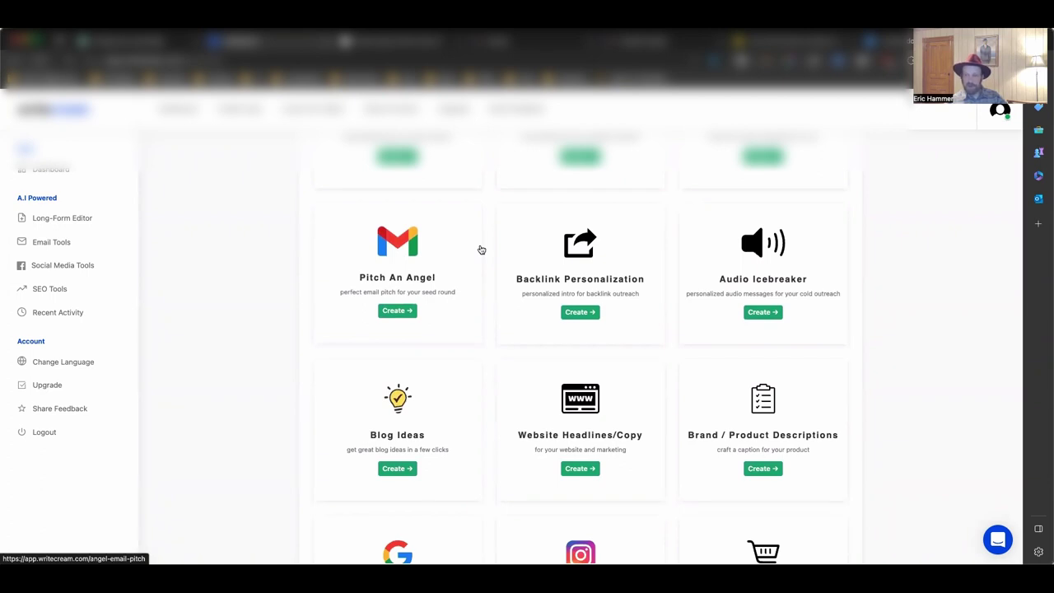
{"action": "scroll", "coordinate": [481, 249], "scroll_direction": "down", "scroll_amount": 3}
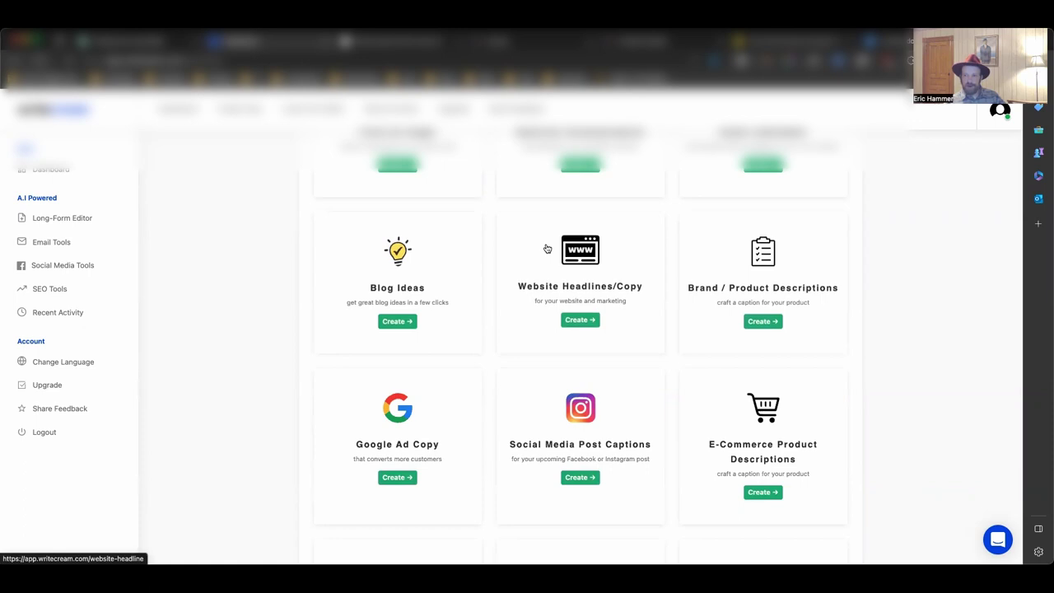
{"action": "scroll", "coordinate": [547, 249], "scroll_direction": "down", "scroll_amount": 2}
{"action": "scroll", "coordinate": [547, 248], "scroll_direction": "down", "scroll_amount": 5}
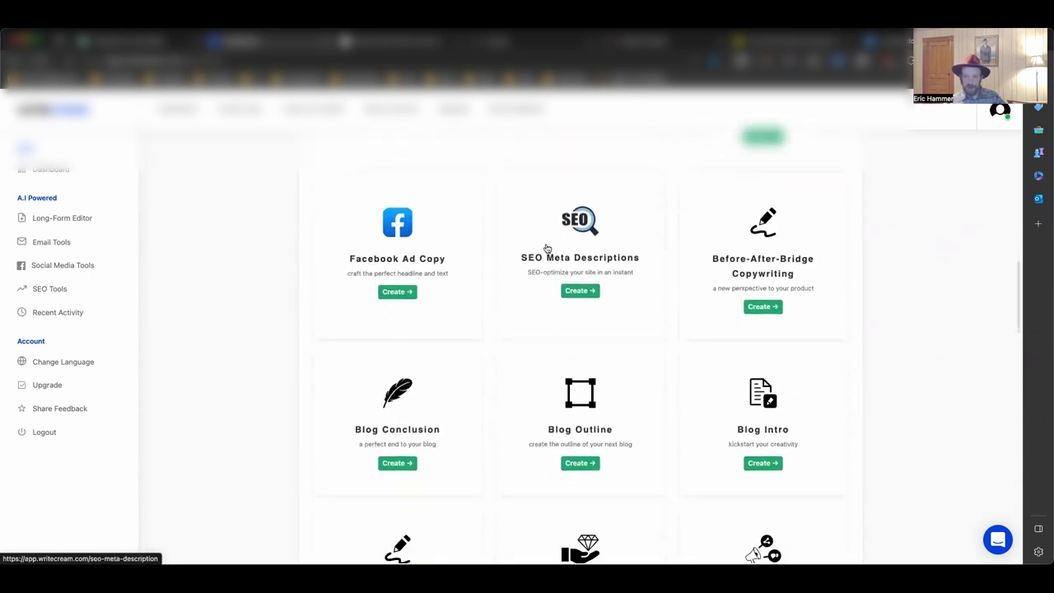
{"action": "scroll", "coordinate": [547, 248], "scroll_direction": "down", "scroll_amount": 5}
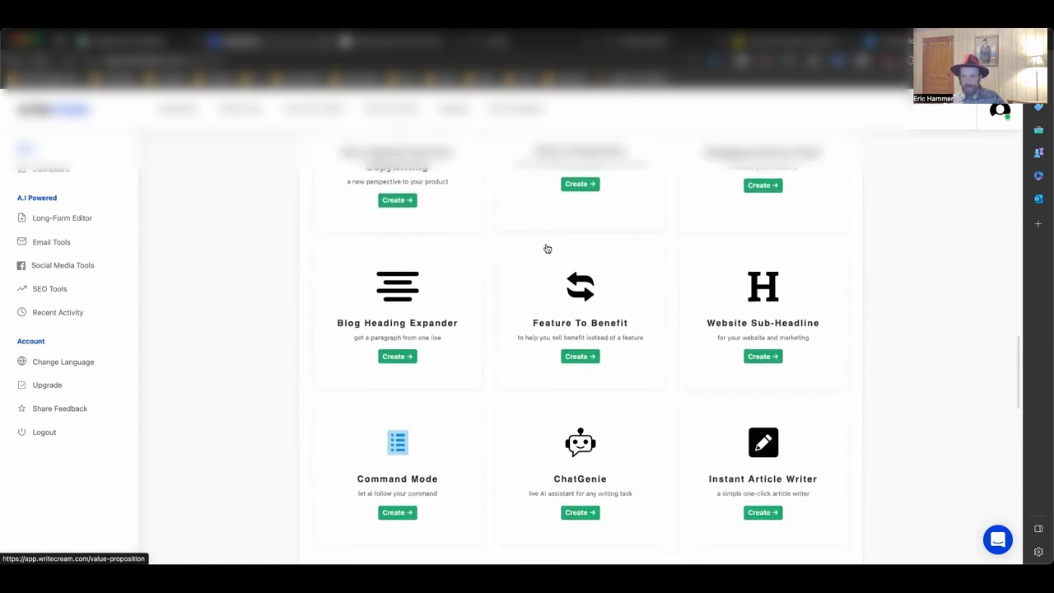
{"action": "scroll", "coordinate": [546, 249], "scroll_direction": "down", "scroll_amount": 5}
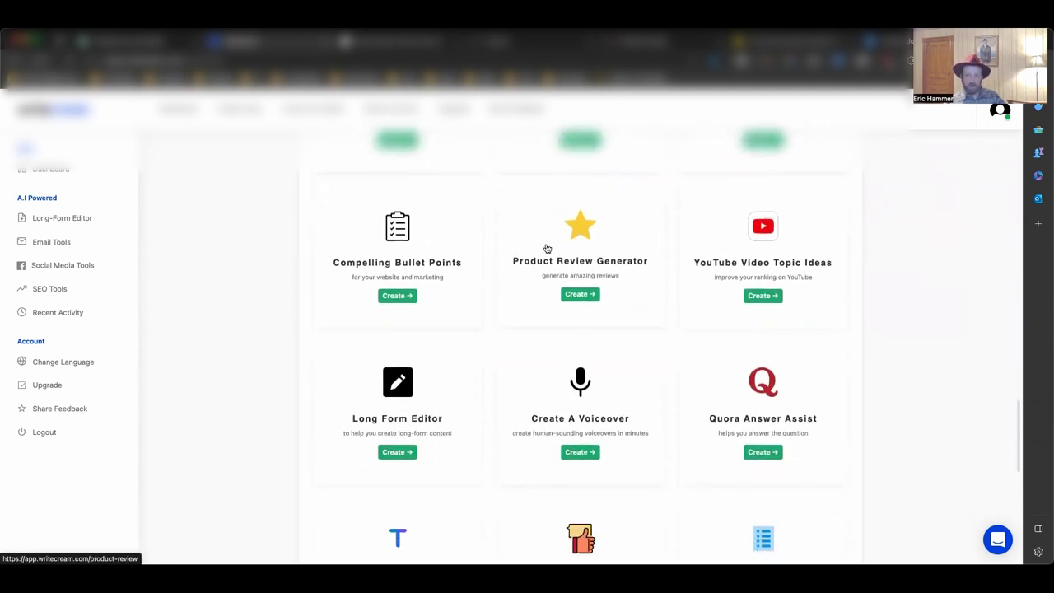
{"action": "scroll", "coordinate": [546, 248], "scroll_direction": "down", "scroll_amount": 3}
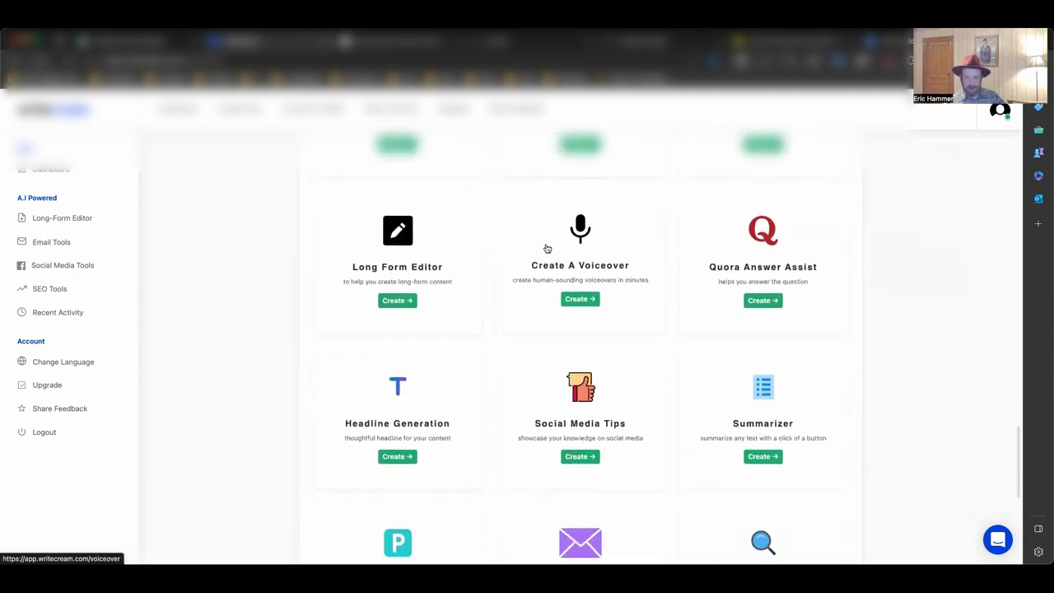
{"action": "scroll", "coordinate": [546, 249], "scroll_direction": "down", "scroll_amount": 1}
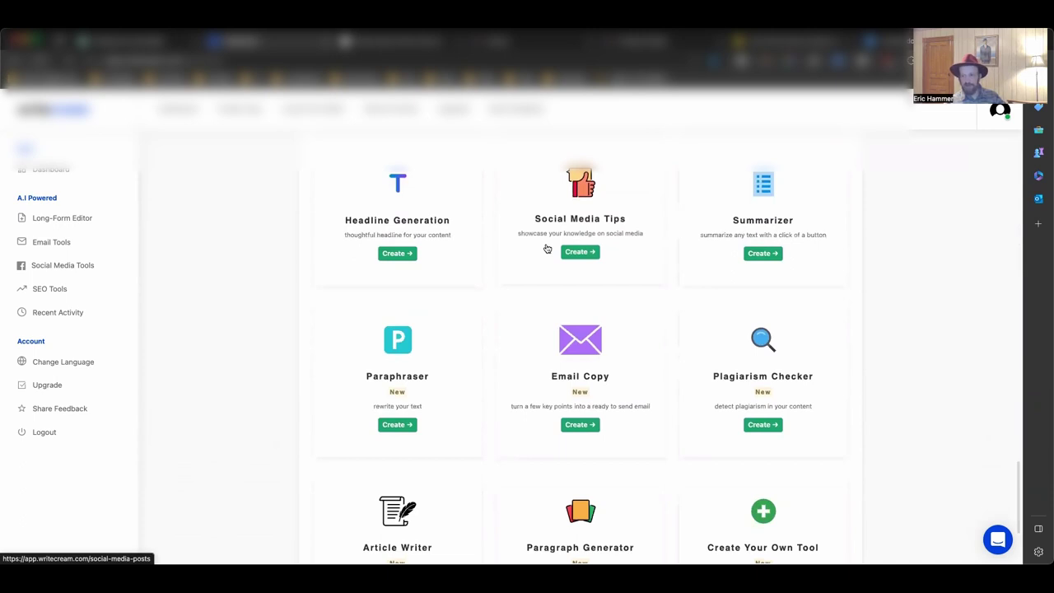
{"action": "scroll", "coordinate": [547, 249], "scroll_direction": "down", "scroll_amount": 3}
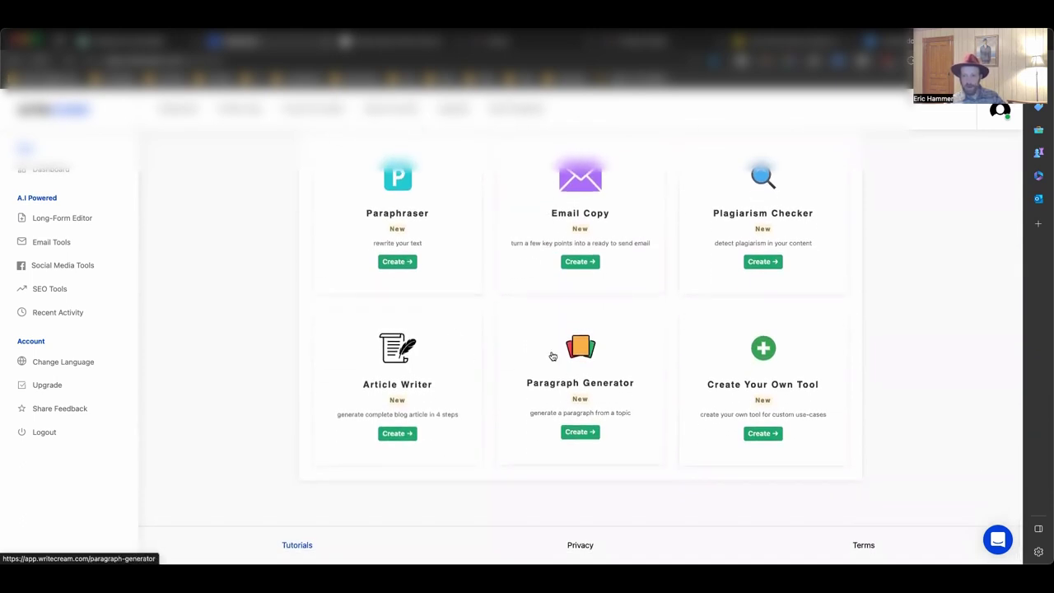
{"action": "scroll", "coordinate": [552, 355], "scroll_direction": "up", "scroll_amount": 10}
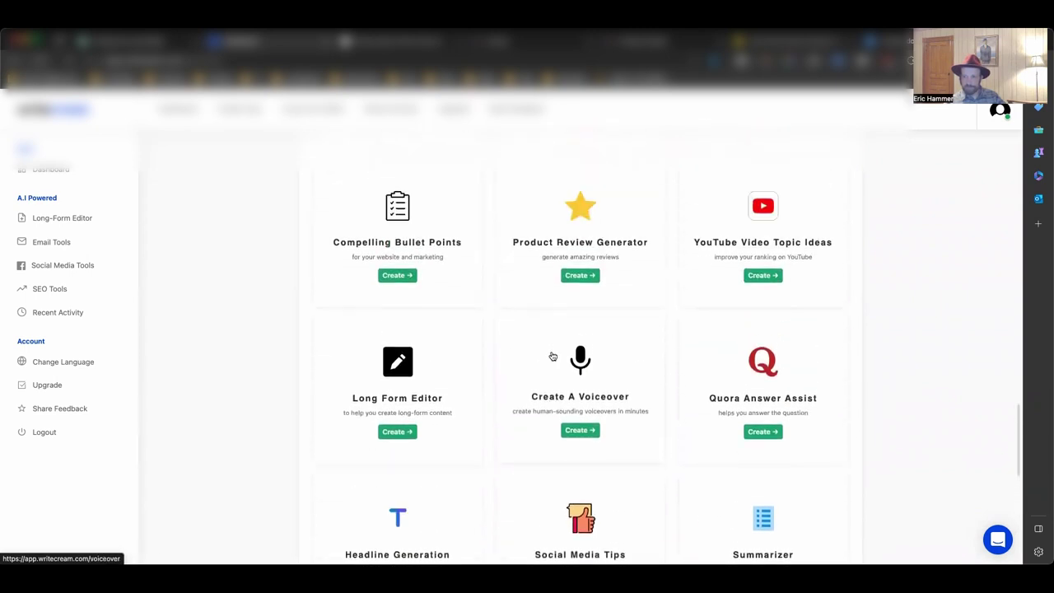
{"action": "scroll", "coordinate": [552, 356], "scroll_direction": "up", "scroll_amount": 3}
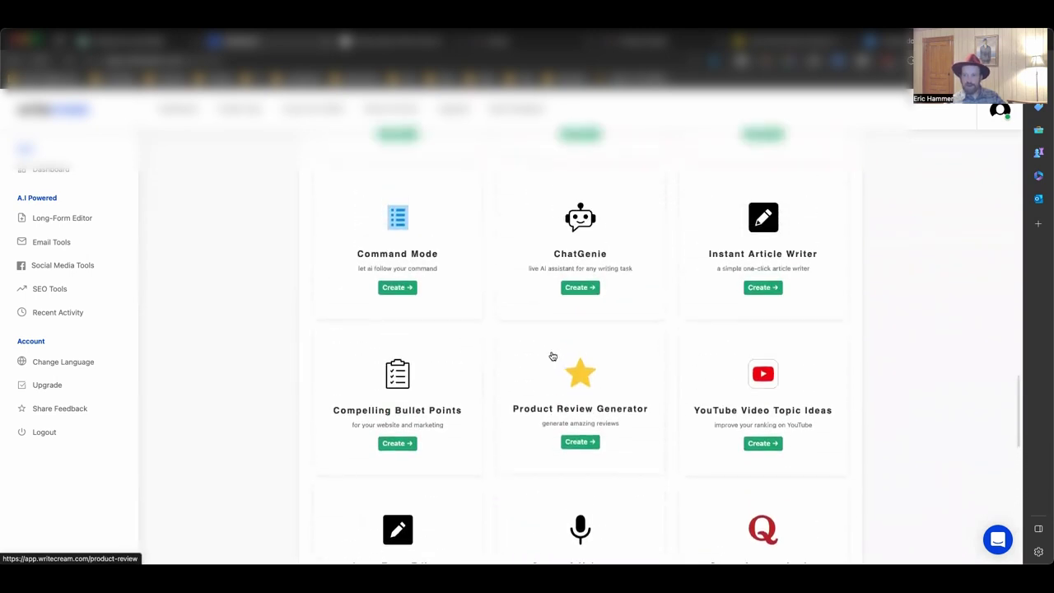
Step: Open Writecream's Instant Article Writer and enter the topic '2000 words on best practices for dating'
{"action": "left_click", "coordinate": [762, 287]}
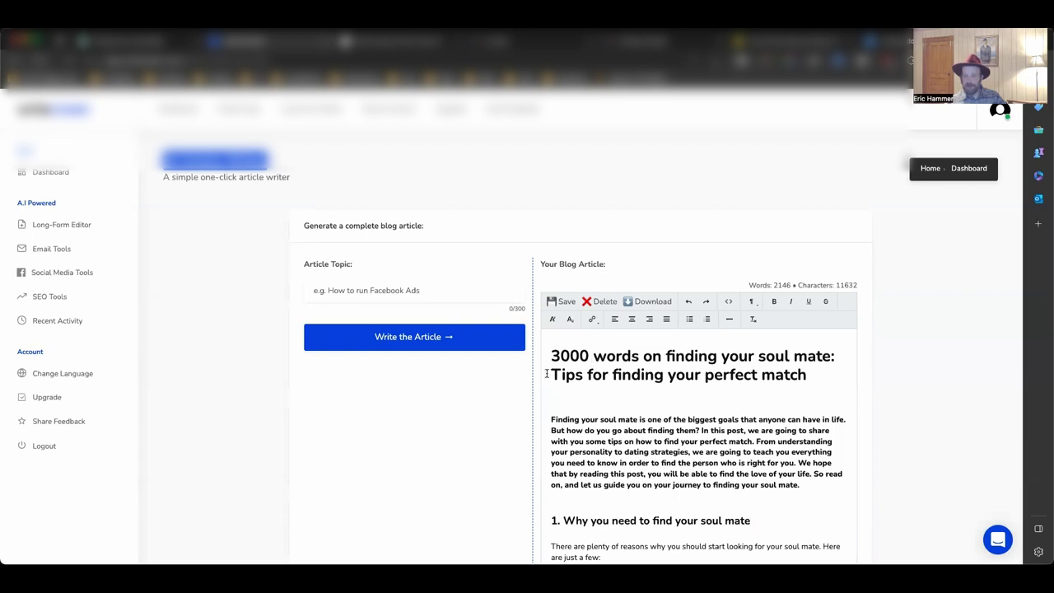
{"action": "left_click", "coordinate": [342, 294]}
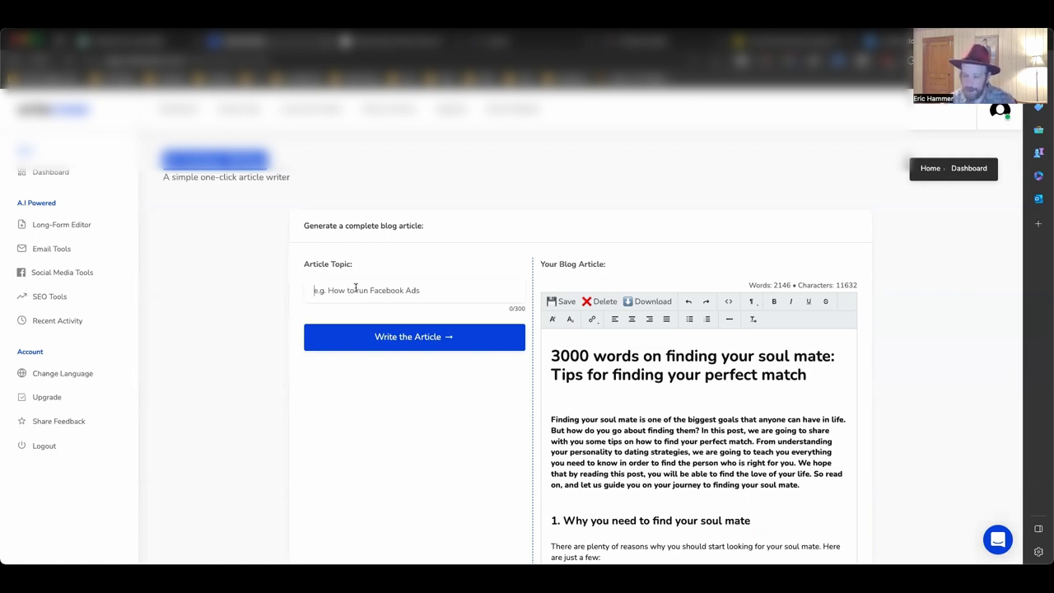
{"action": "type", "text": "2000 words on "}
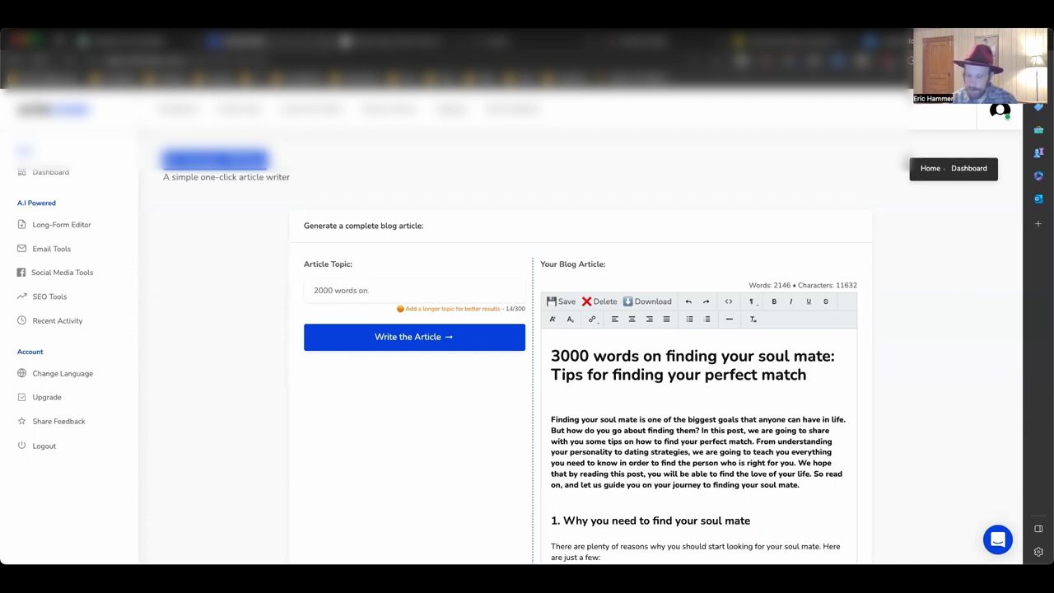
{"action": "type", "text": "best practices for dating"}
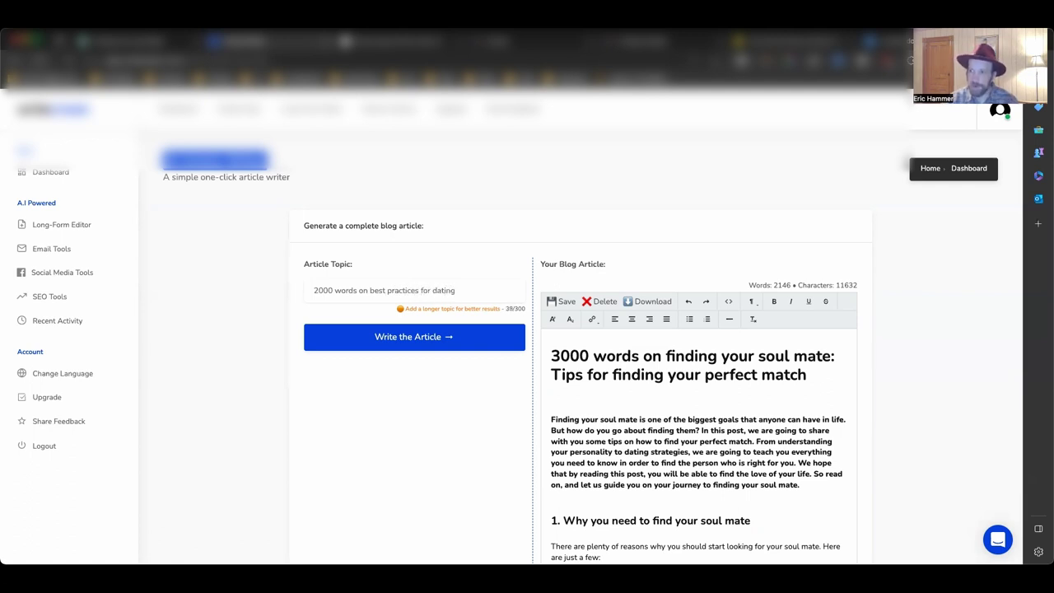
Step: Generate the dating article 'How to have the best dating experience' and select its full text
{"action": "left_click", "coordinate": [421, 335]}
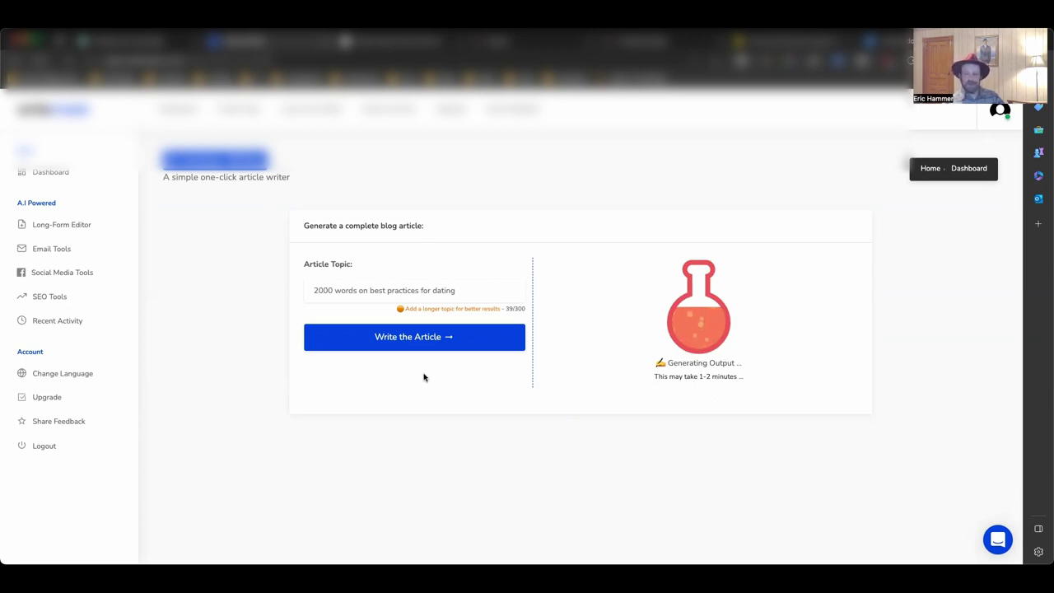
{"action": "scroll", "coordinate": [423, 376], "scroll_direction": "down", "scroll_amount": 3}
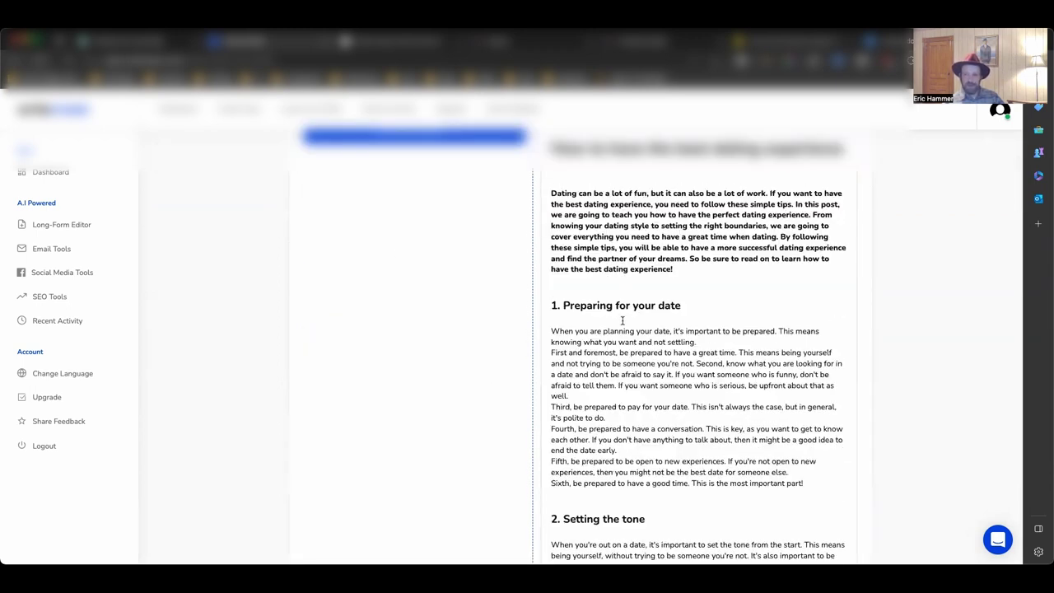
{"action": "scroll", "coordinate": [622, 321], "scroll_direction": "up", "scroll_amount": 1}
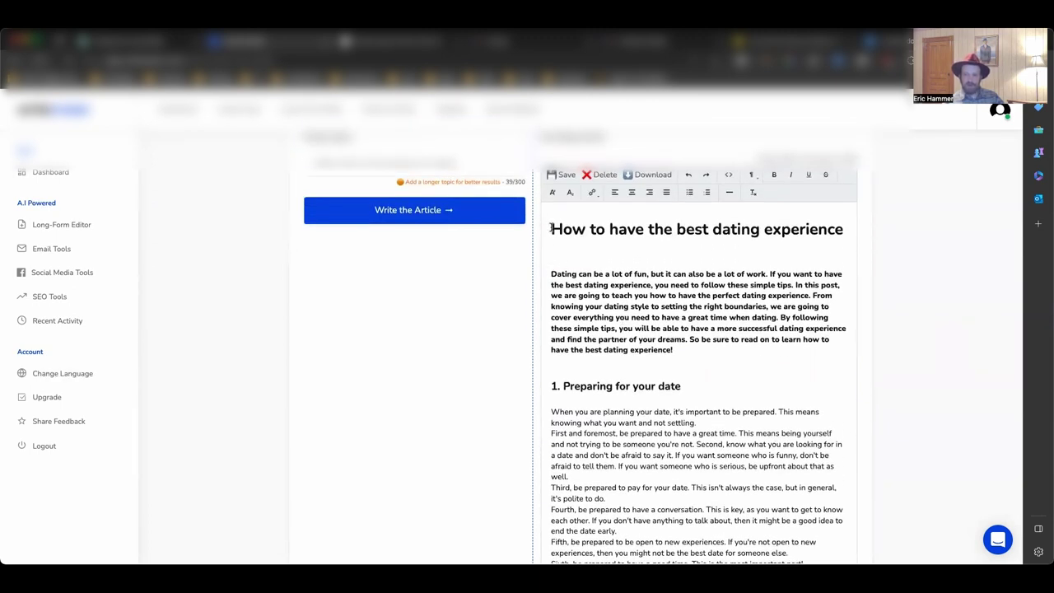
{"action": "left_click_drag", "start_coordinate": [551, 228], "coordinate": [790, 576]}
{"action": "left_click_drag", "start_coordinate": [737, 173], "coordinate": [833, 171]}
{"action": "right_click", "coordinate": [821, 231]}
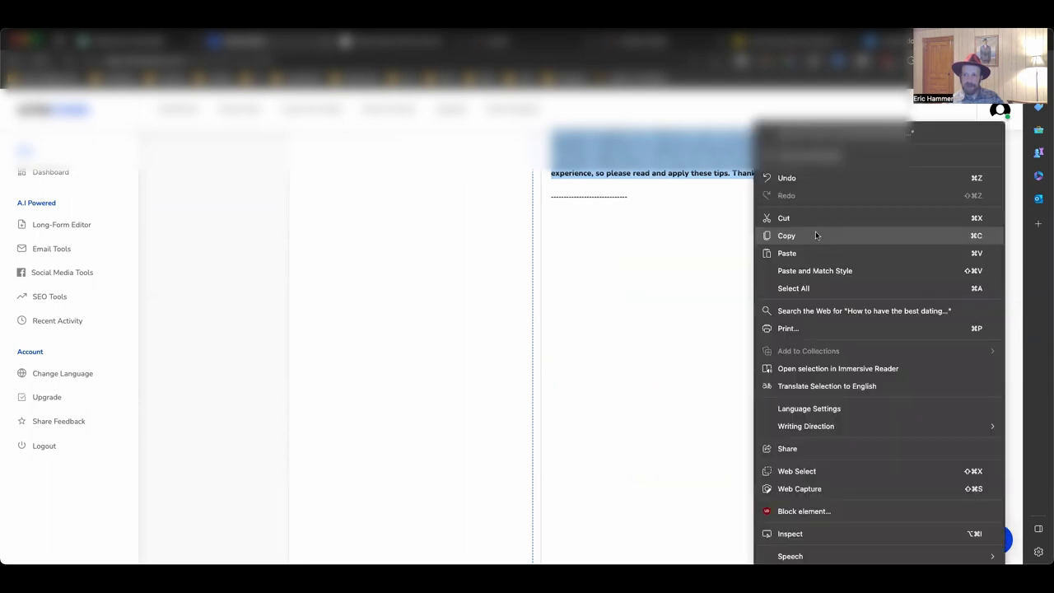
Step: Copy the dating article and run a Google Docs word count showing 816 words over 4 pages
{"action": "left_click", "coordinate": [815, 234]}
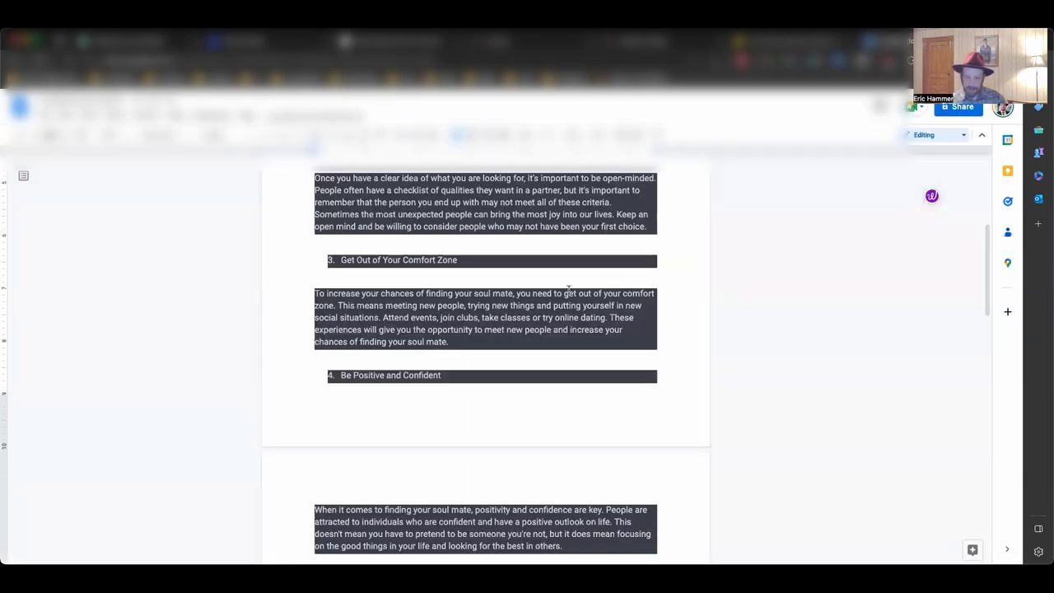
{"action": "key", "text": "ctrl+a"}
{"action": "scroll", "coordinate": [535, 297], "scroll_direction": "down", "scroll_amount": 15}
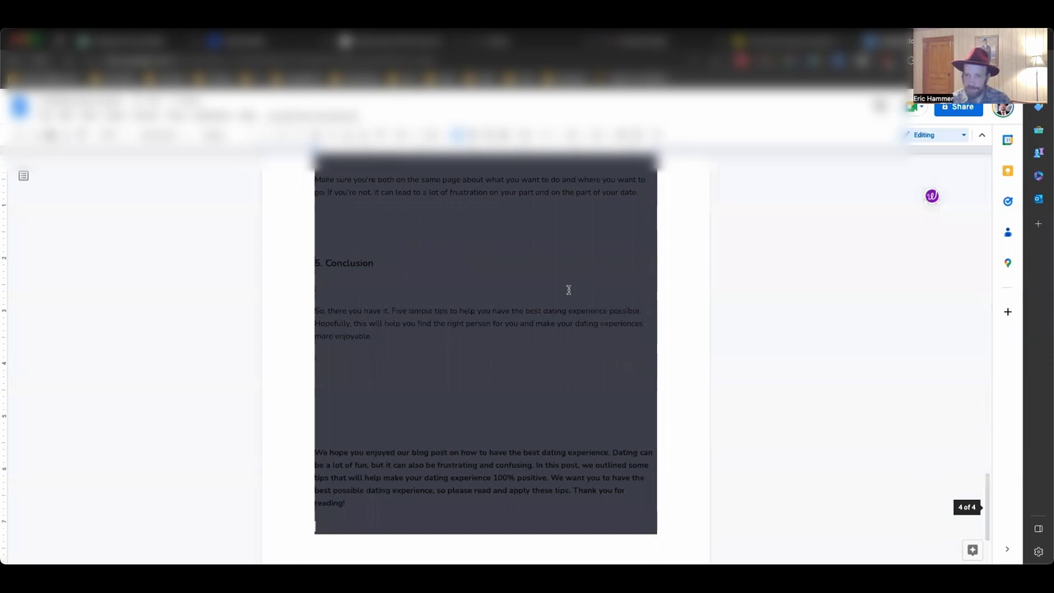
{"action": "left_click", "coordinate": [175, 116]}
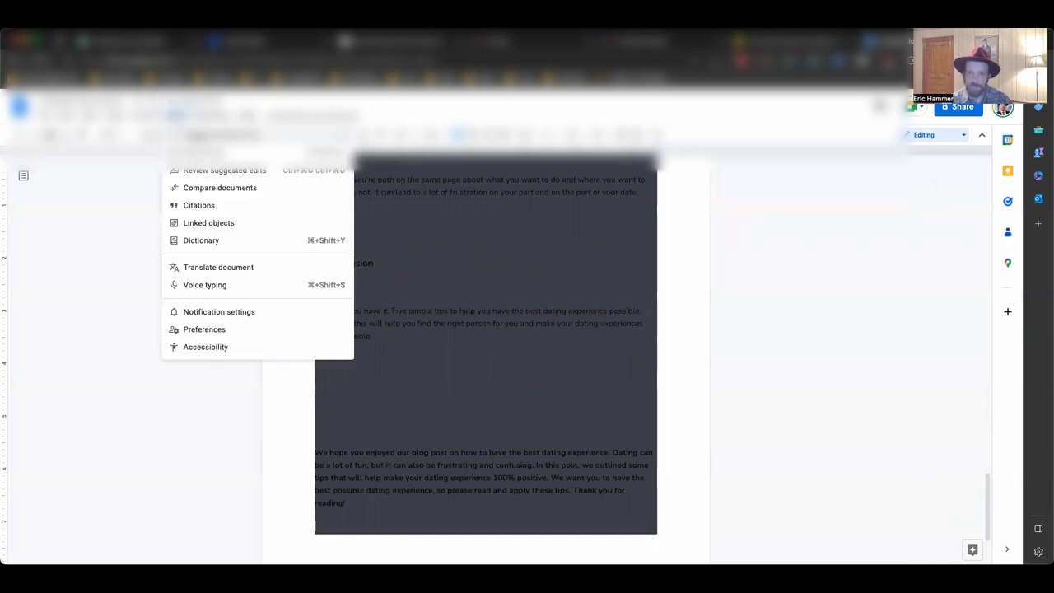
{"action": "left_click", "coordinate": [216, 153]}
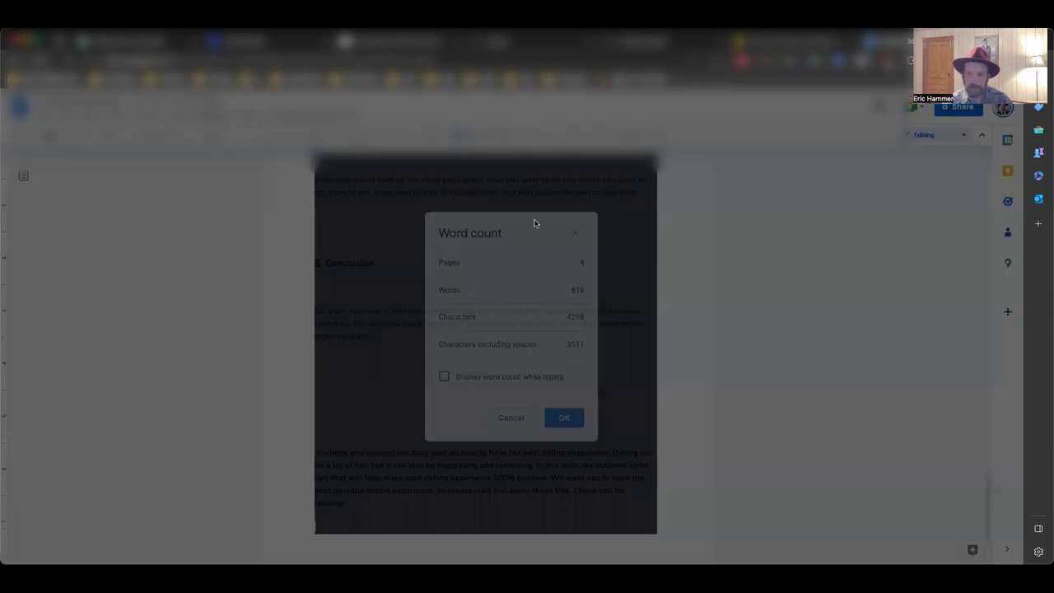
{"action": "left_click", "coordinate": [574, 233]}
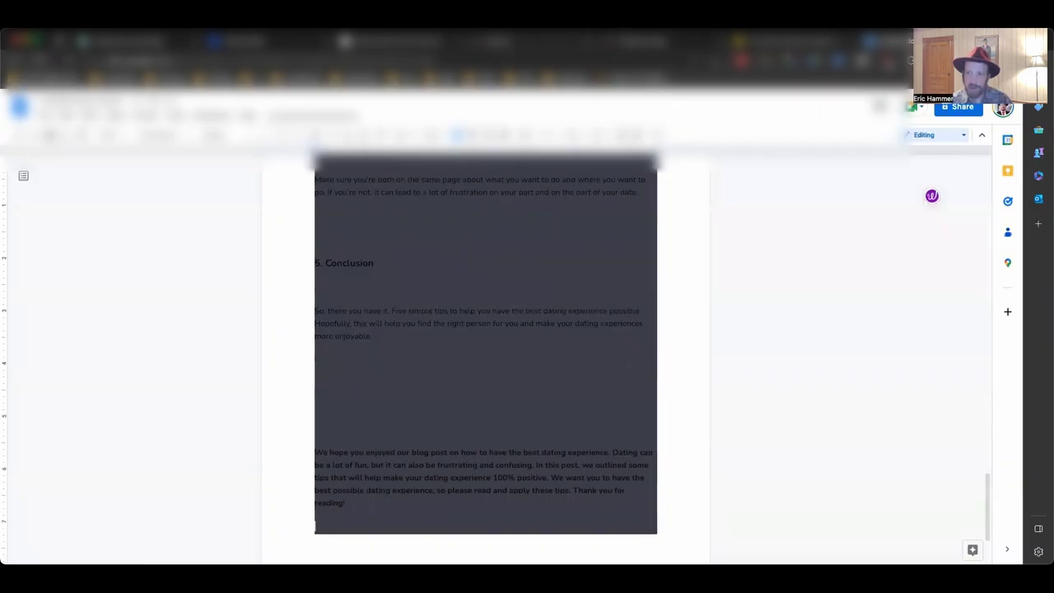
Step: Change the Writecream article topic to '3000 words on finding your soul mate' and generate it
{"action": "key", "text": "super+Tab"}
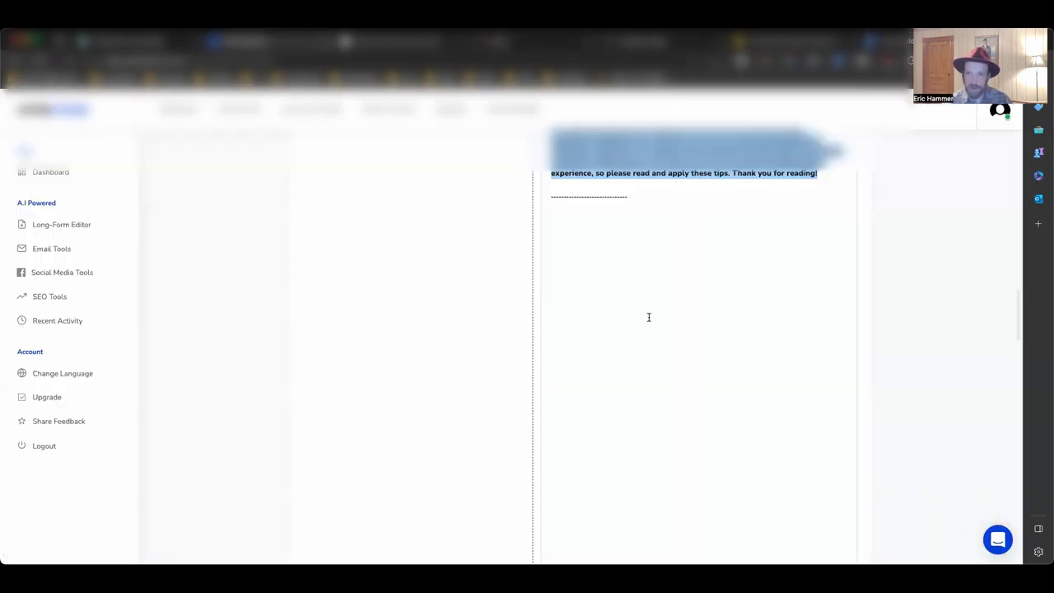
{"action": "scroll", "coordinate": [649, 315], "scroll_direction": "up", "scroll_amount": 15}
{"action": "scroll", "coordinate": [662, 321], "scroll_direction": "up", "scroll_amount": 10}
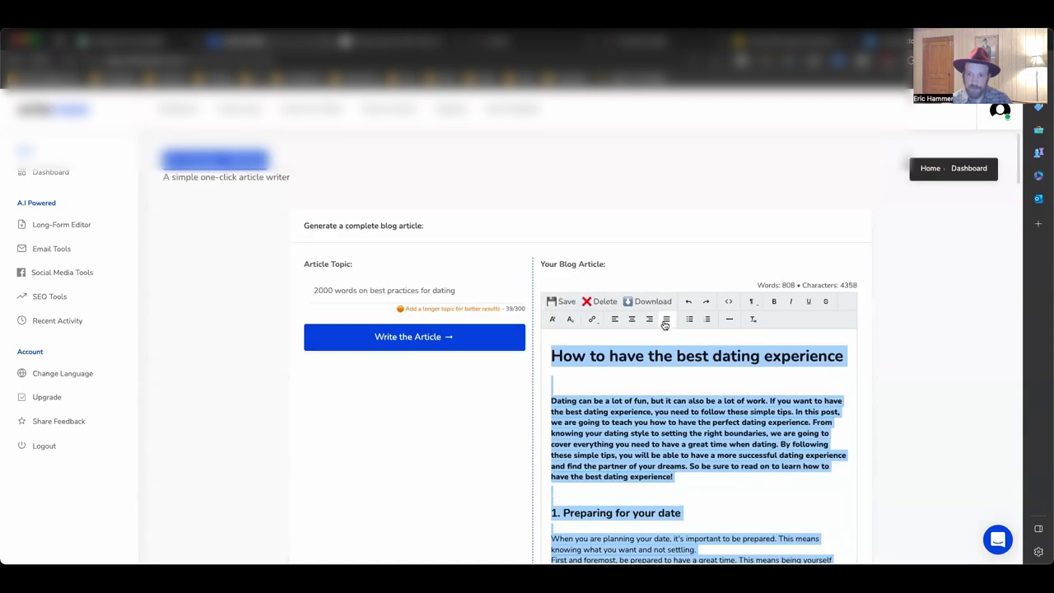
{"action": "double_click", "coordinate": [321, 290]}
{"action": "triple_click", "coordinate": [316, 289]}
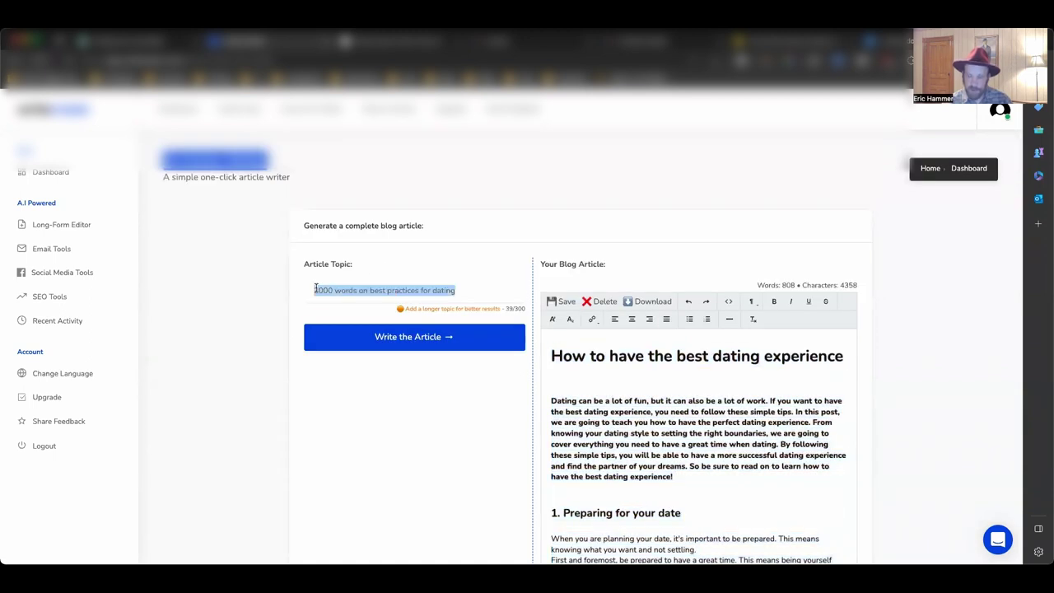
{"action": "type", "text": "3000"}
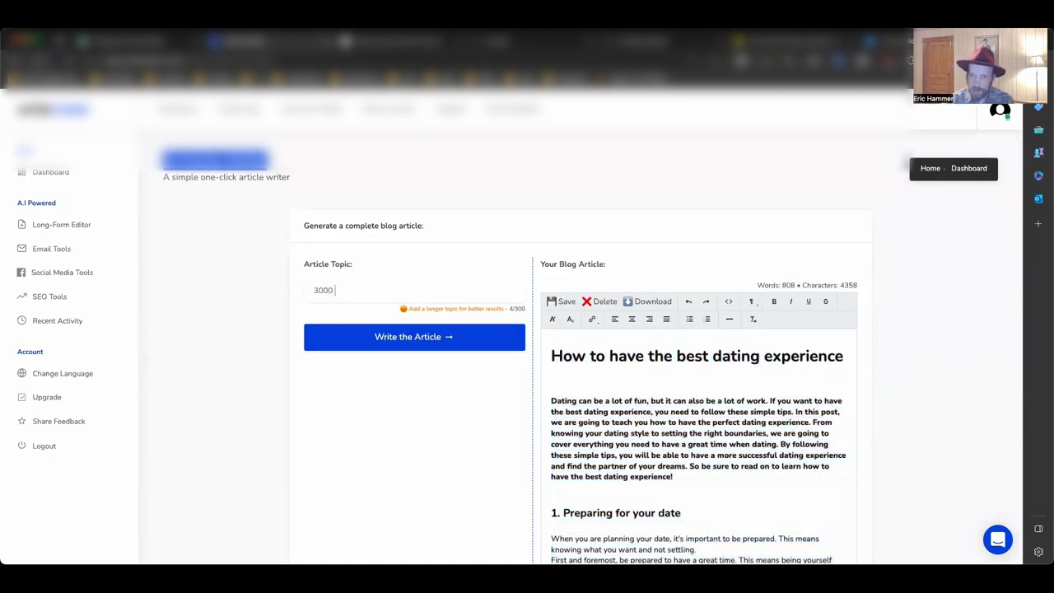
{"action": "type", "text": " words on find"}
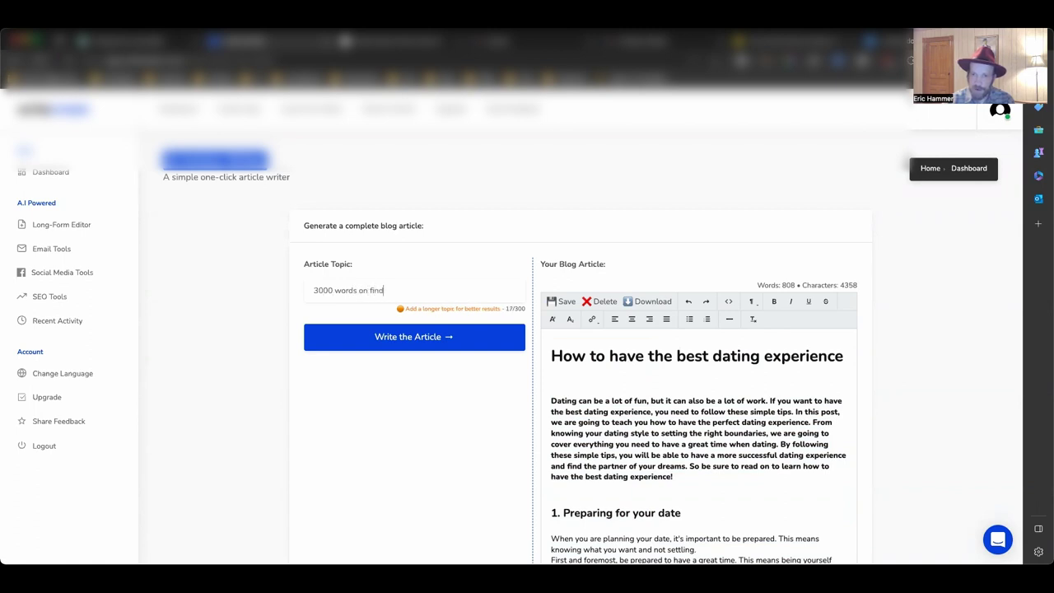
{"action": "type", "text": "ing your soul"}
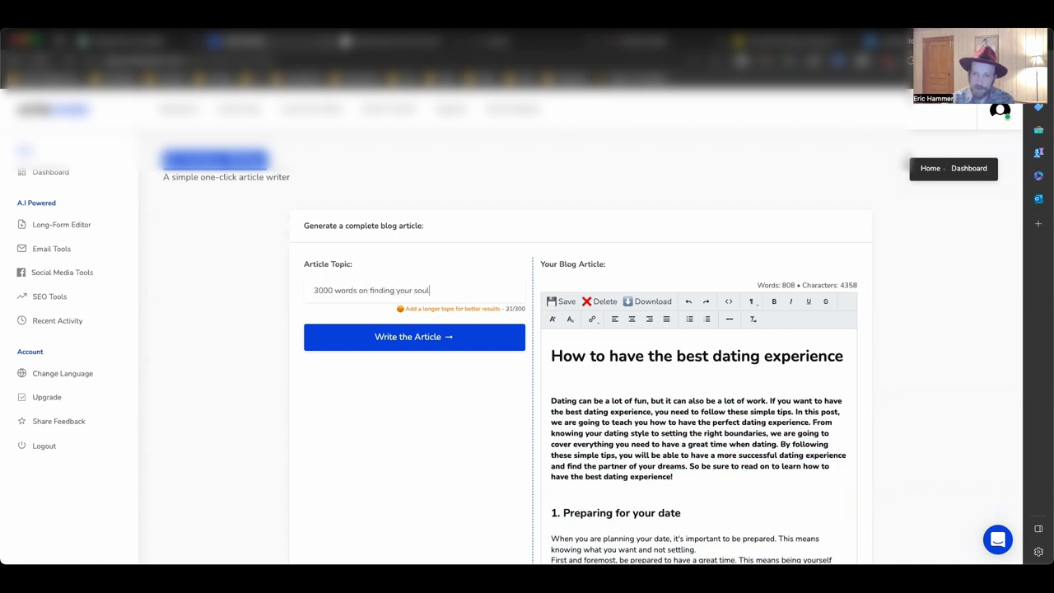
{"action": "type", "text": " mate"}
{"action": "key", "text": "Return"}
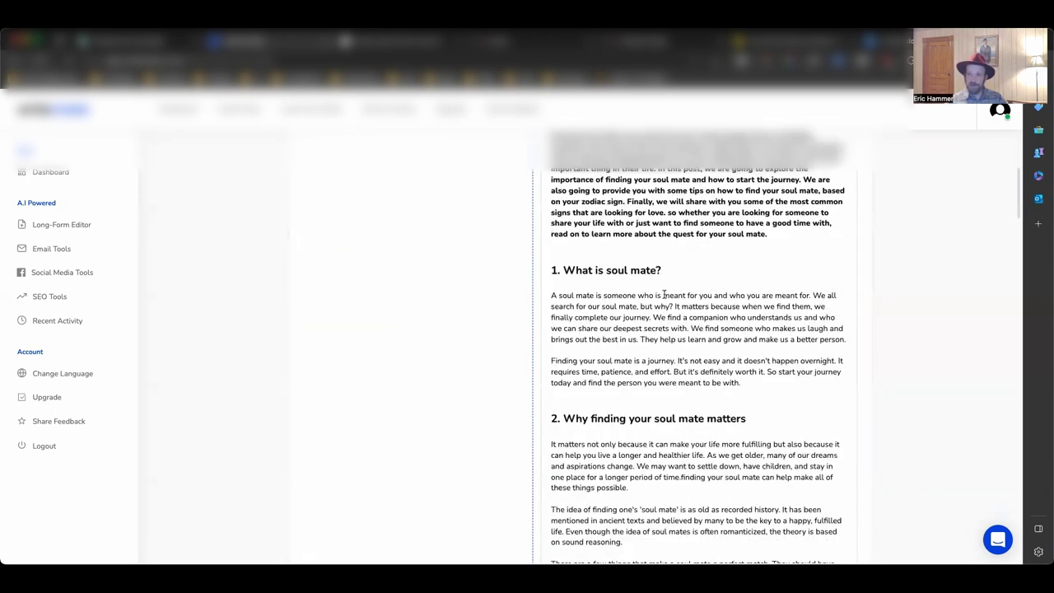
Step: Select the full 1339-word article 'The quest for your soul mate'
{"action": "scroll", "coordinate": [551, 284], "scroll_direction": "up", "scroll_amount": 5}
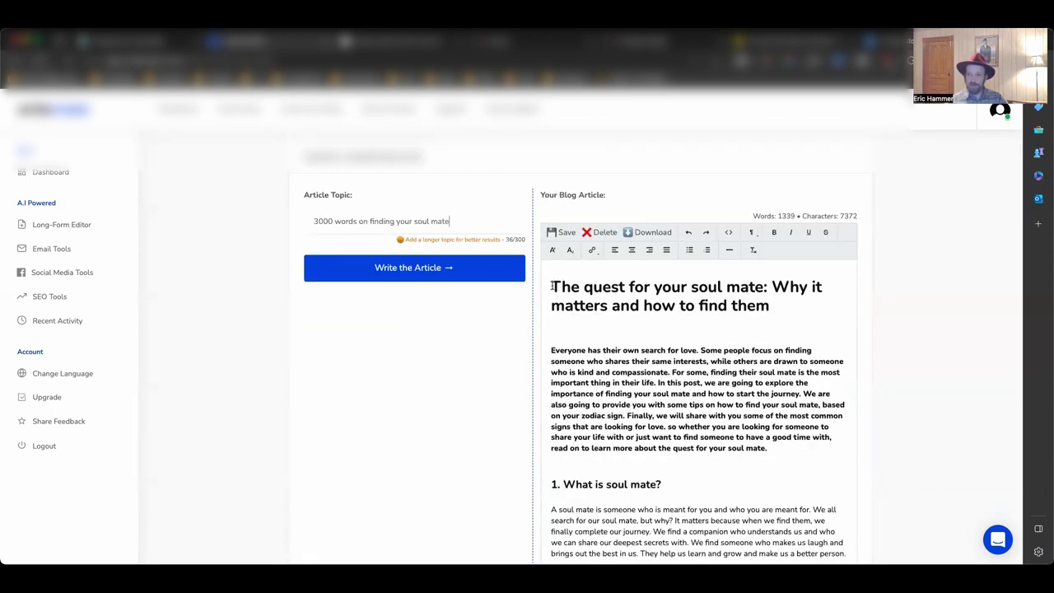
{"action": "left_click_drag", "start_coordinate": [545, 280], "coordinate": [692, 558]}
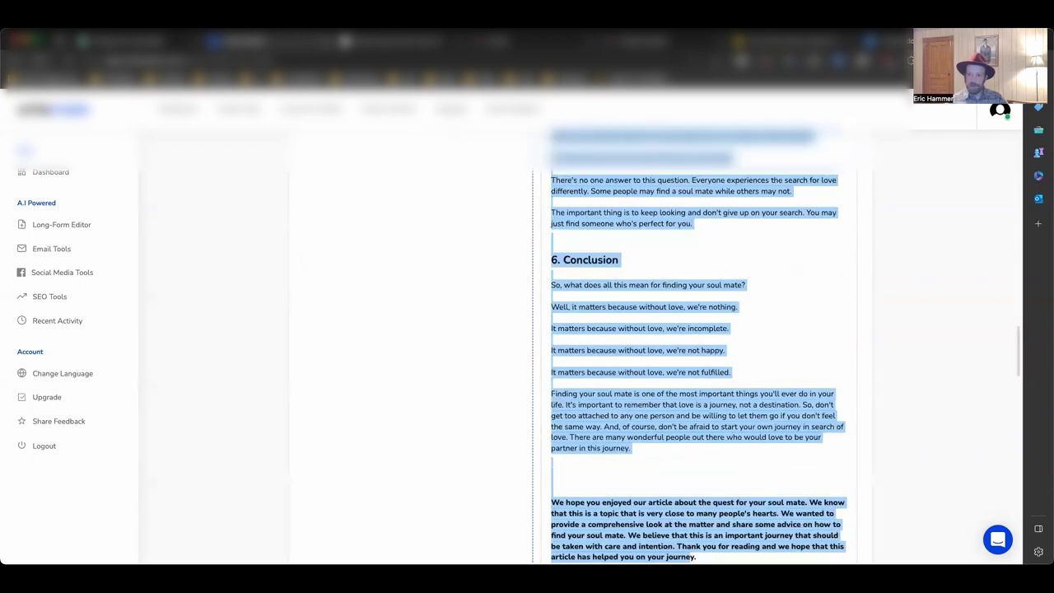
{"action": "scroll", "coordinate": [693, 485], "scroll_direction": "down", "scroll_amount": 3}
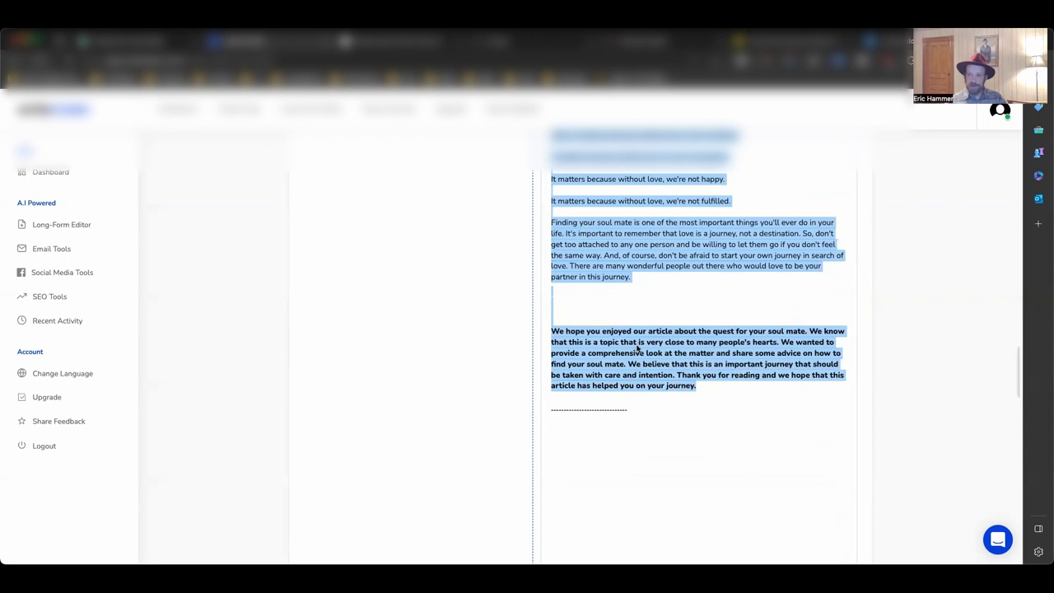
Step: Paste the soul mate article over the Google Doc's contents and confirm 1345 words over 6 pages
{"action": "right_click", "coordinate": [680, 239]}
{"action": "left_click", "coordinate": [680, 233]}
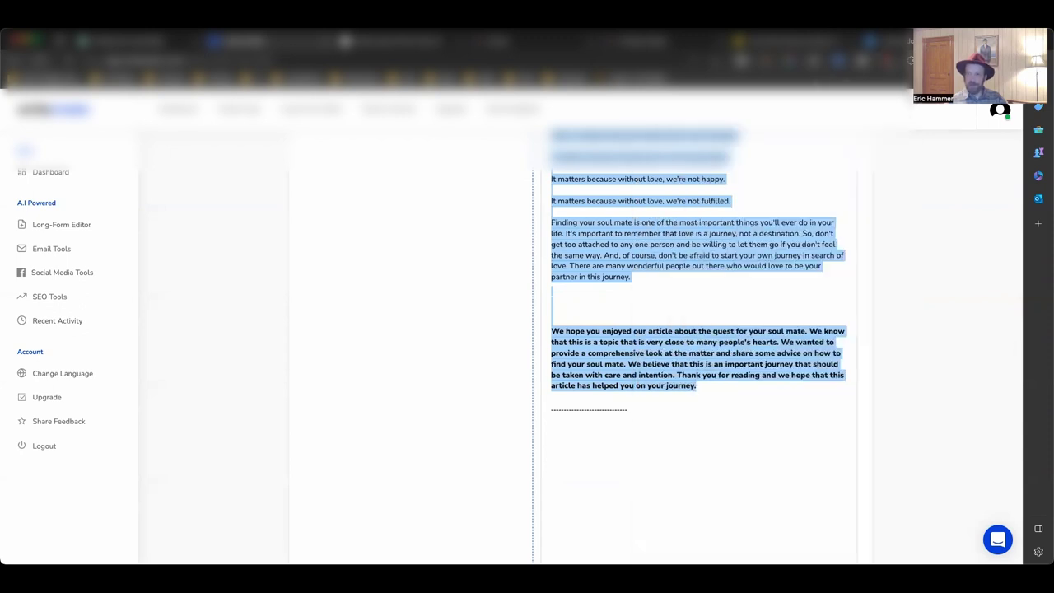
{"action": "left_click", "coordinate": [892, 42]}
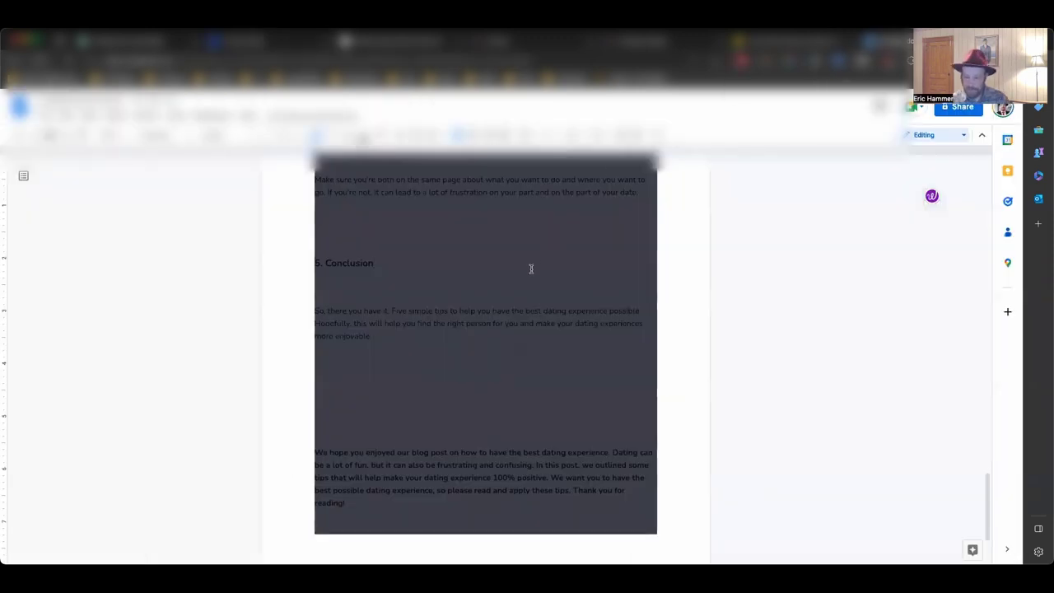
{"action": "key", "text": "ctrl+a"}
{"action": "key", "text": "ctrl+v"}
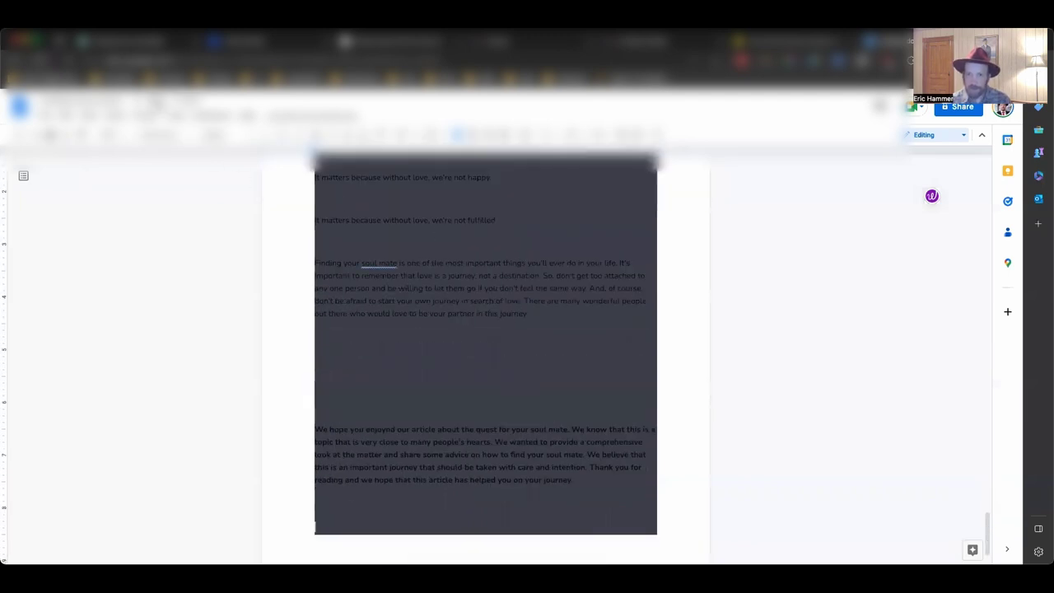
{"action": "left_click", "coordinate": [175, 117]}
{"action": "left_click", "coordinate": [214, 156]}
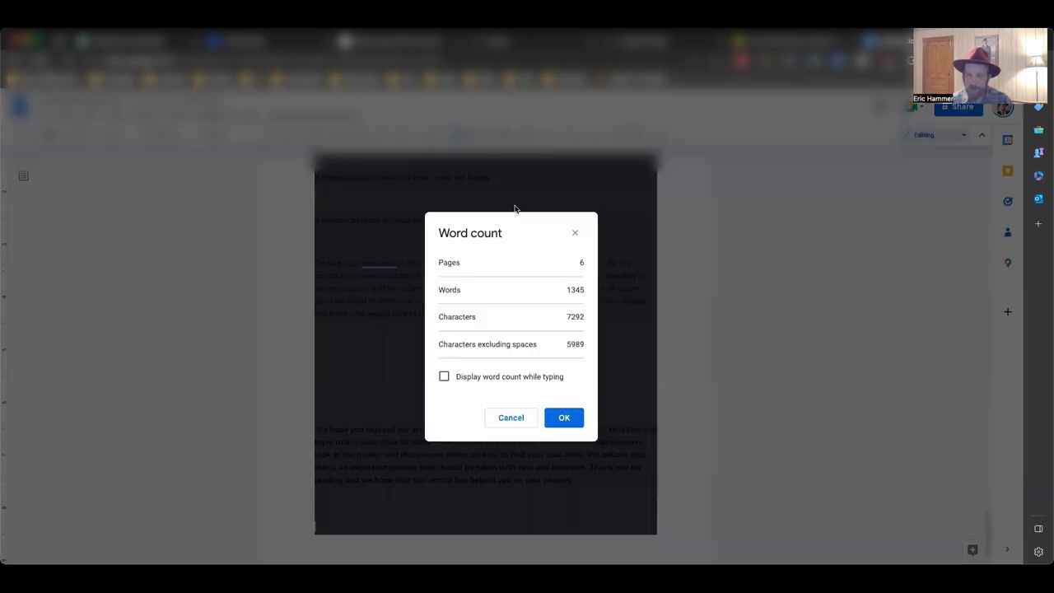
{"action": "left_click", "coordinate": [576, 233]}
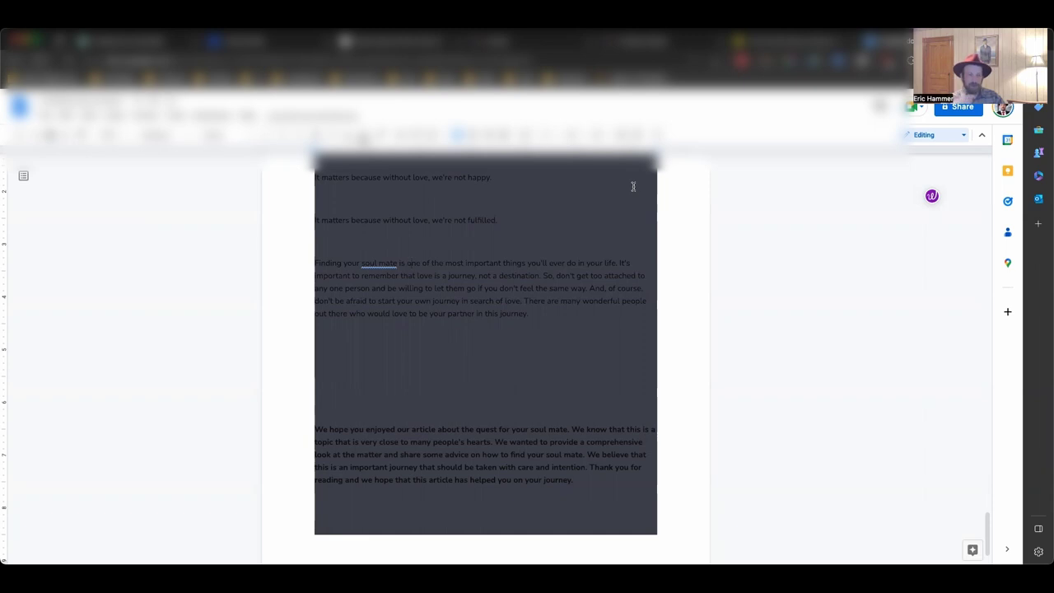
Step: Open Writecream's Create A Voiceover tool from the Dashboard's Create A Voiceover card
{"action": "left_click", "coordinate": [246, 43]}
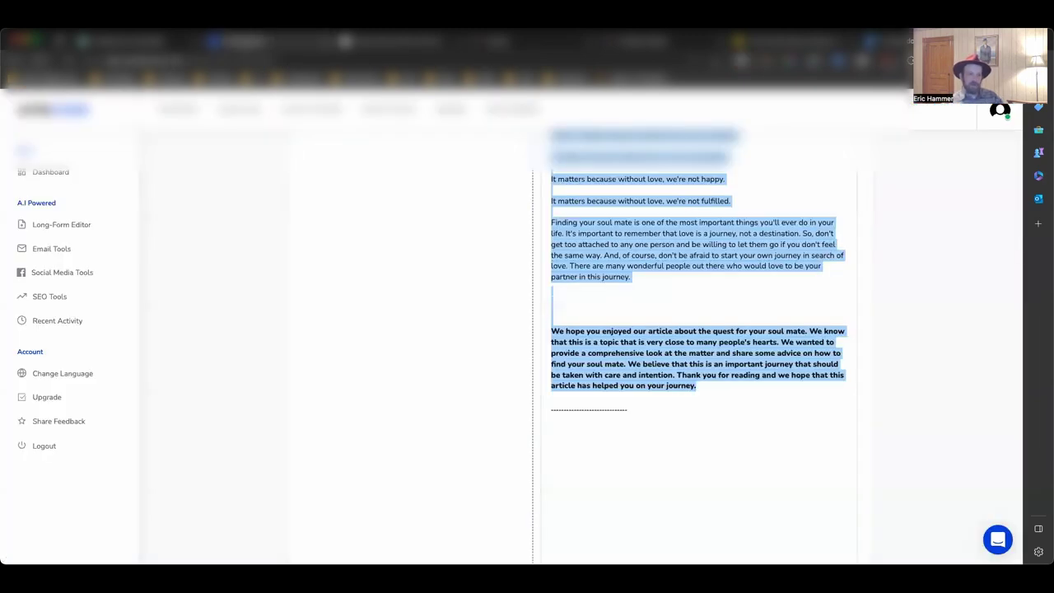
{"action": "left_click", "coordinate": [34, 172]}
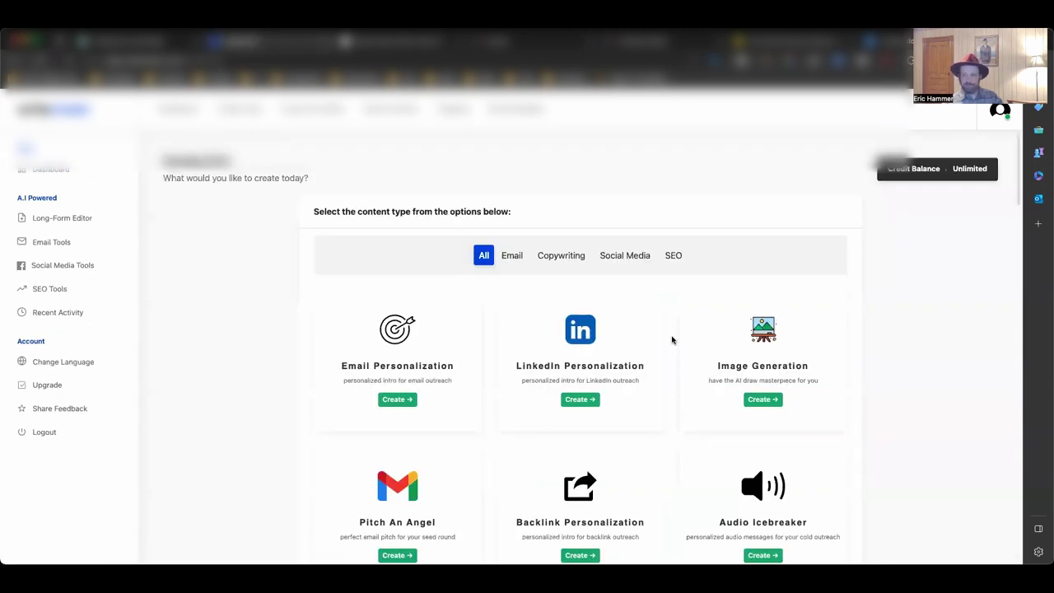
{"action": "scroll", "coordinate": [671, 340], "scroll_direction": "down", "scroll_amount": 5}
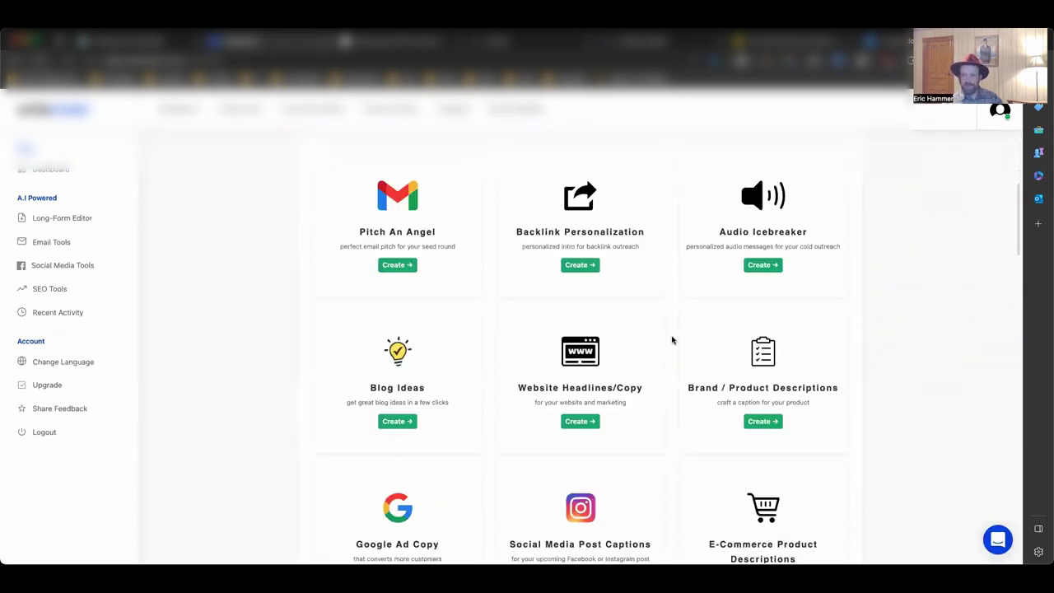
{"action": "scroll", "coordinate": [671, 339], "scroll_direction": "down", "scroll_amount": 10}
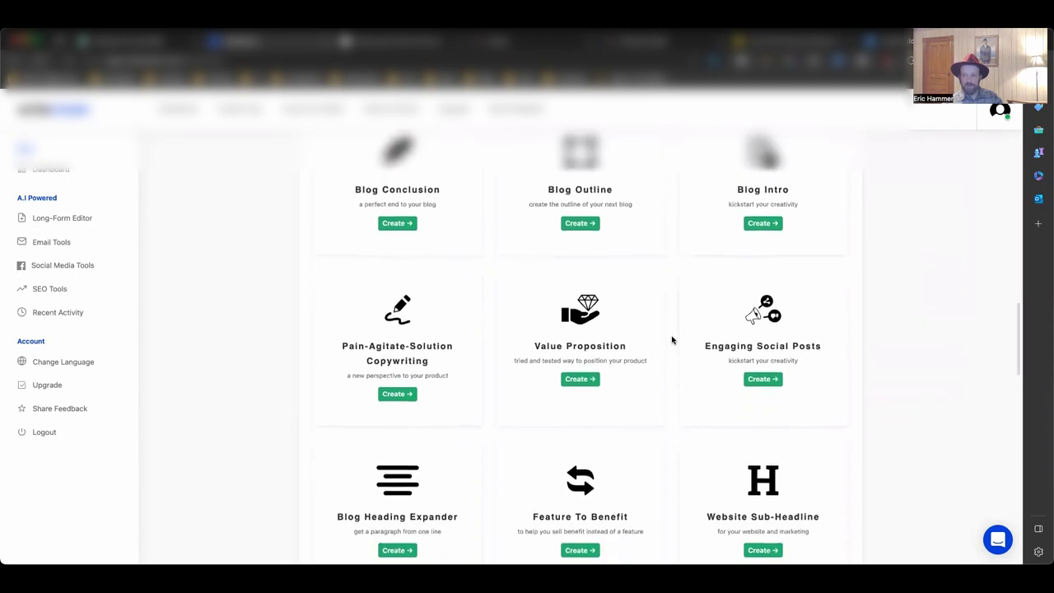
{"action": "scroll", "coordinate": [671, 339], "scroll_direction": "down", "scroll_amount": 8}
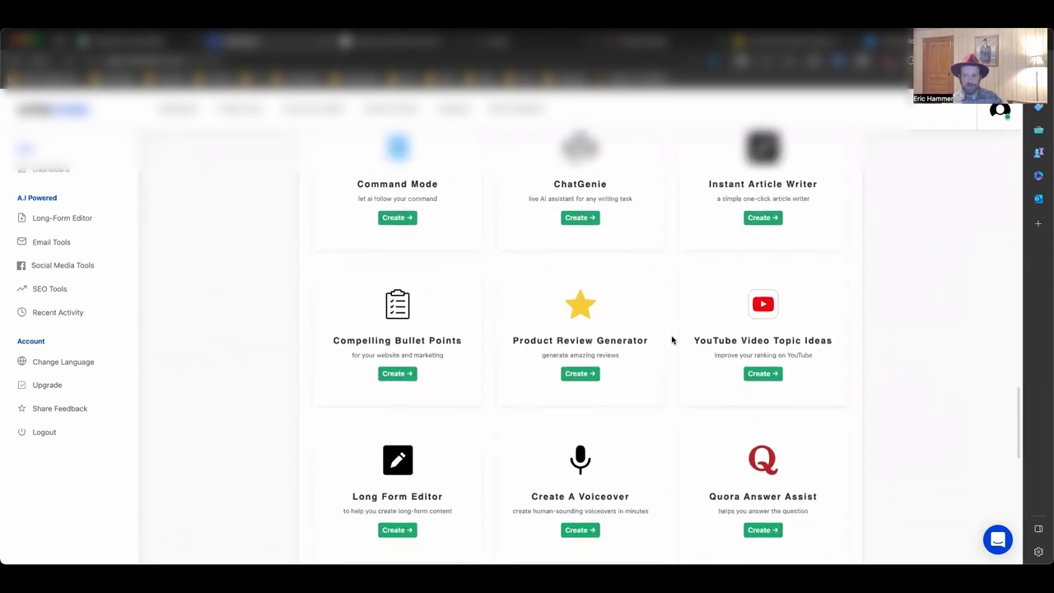
{"action": "scroll", "coordinate": [671, 339], "scroll_direction": "down", "scroll_amount": 3}
{"action": "left_click", "coordinate": [578, 374]}
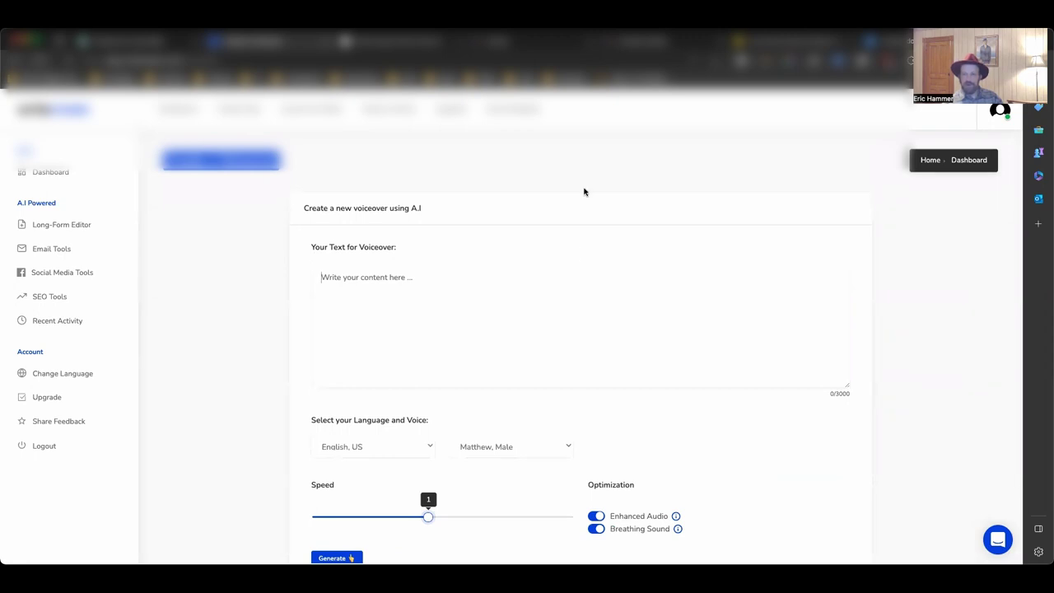
Step: Copy the Gettysburg opening sentence from the ElevenLabs text box
{"action": "left_click", "coordinate": [322, 277]}
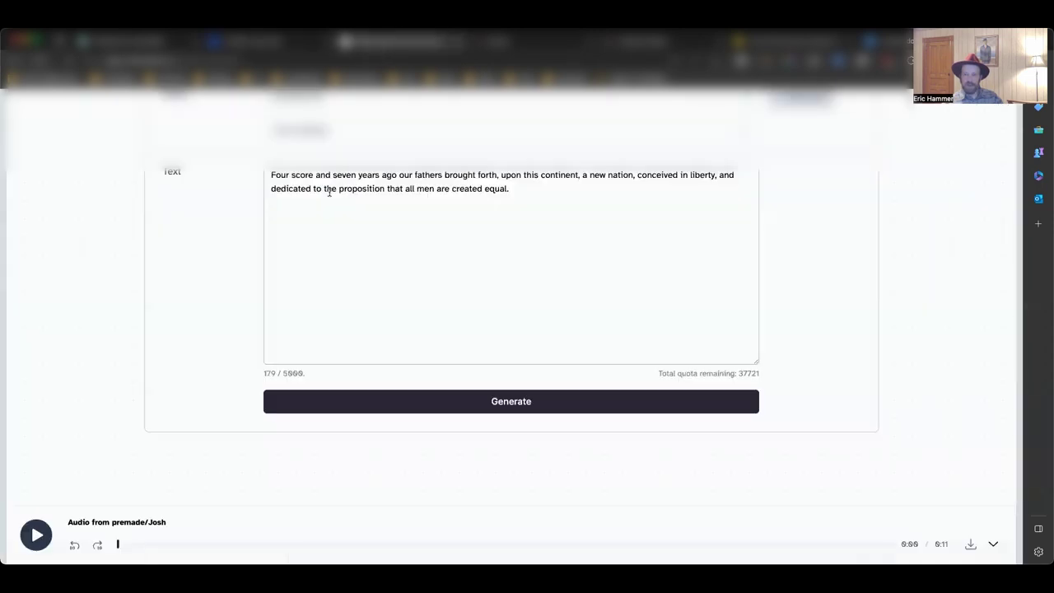
{"action": "left_click_drag", "start_coordinate": [270, 174], "coordinate": [540, 183]}
{"action": "key", "text": "ctrl+c"}
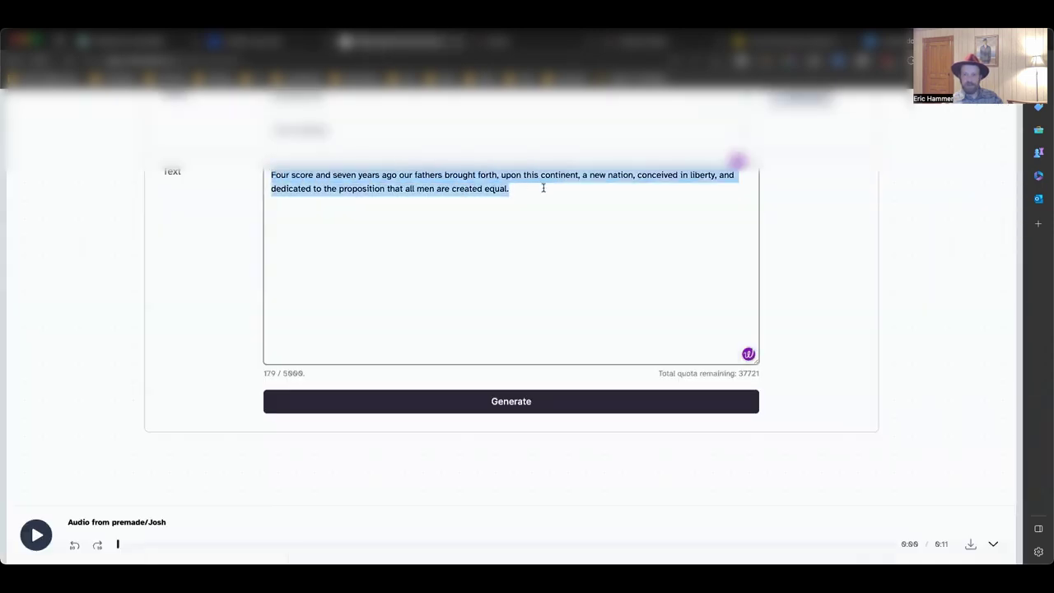
{"action": "right_click", "coordinate": [540, 221]}
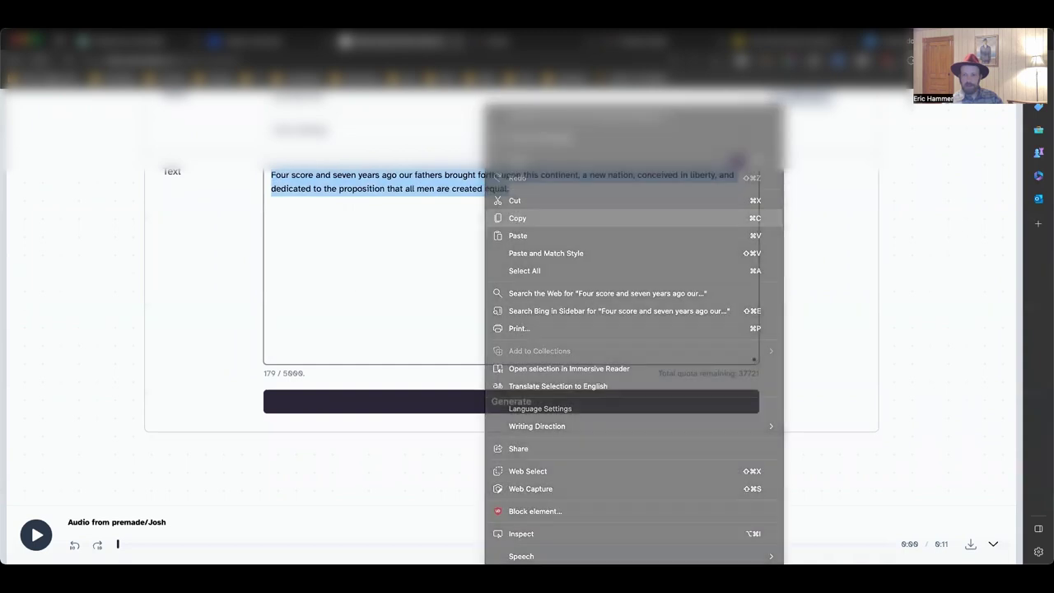
{"action": "left_click", "coordinate": [527, 216]}
Step: Paste the sentence into Writecream's voiceover text and generate it with voice Matthew, Male
{"action": "left_click", "coordinate": [246, 56]}
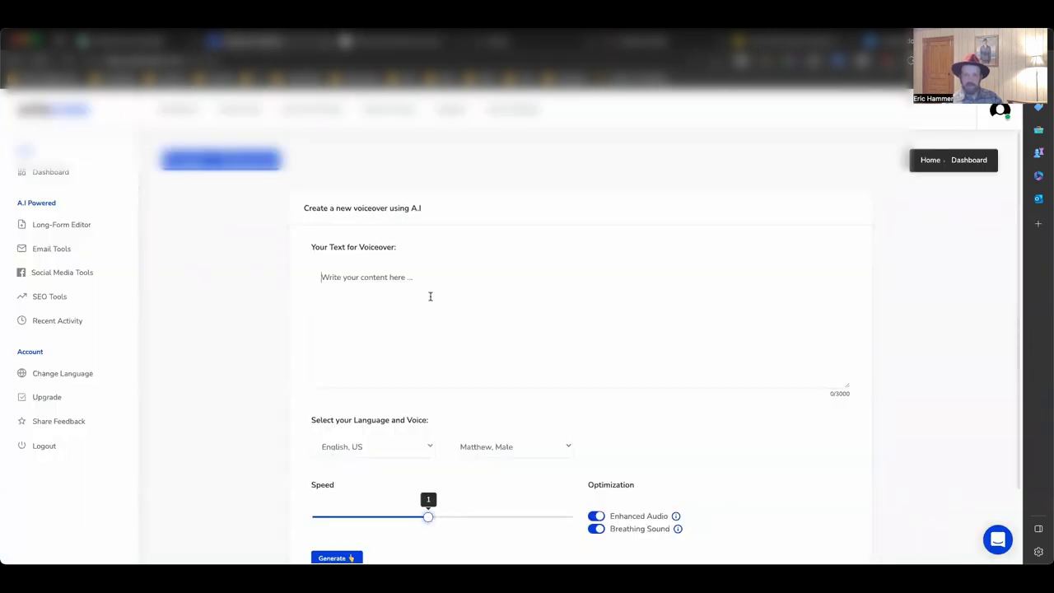
{"action": "key", "text": "ctrl+v"}
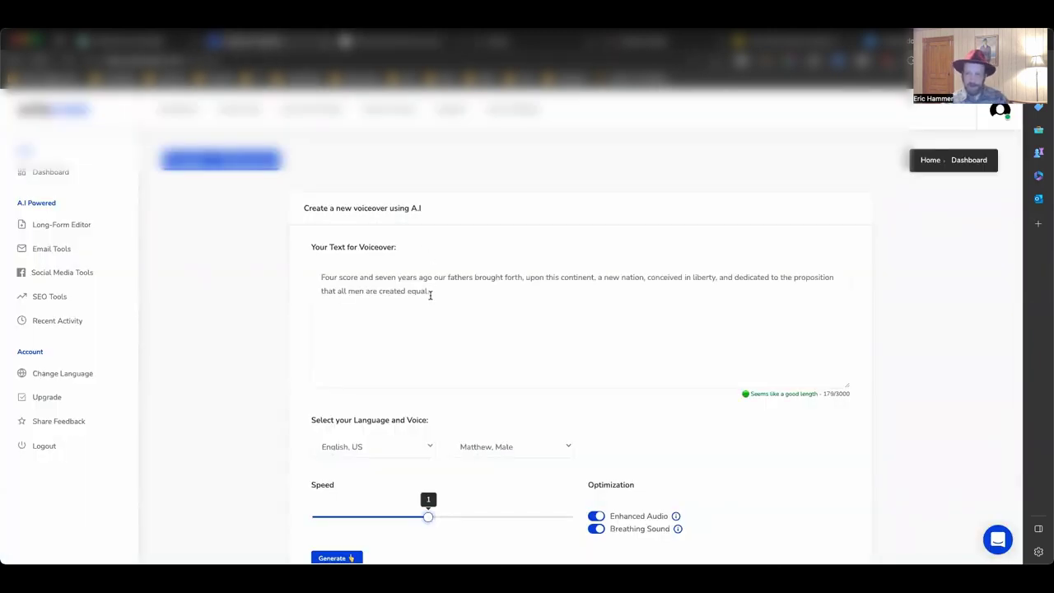
{"action": "scroll", "coordinate": [548, 344], "scroll_direction": "down", "scroll_amount": 2}
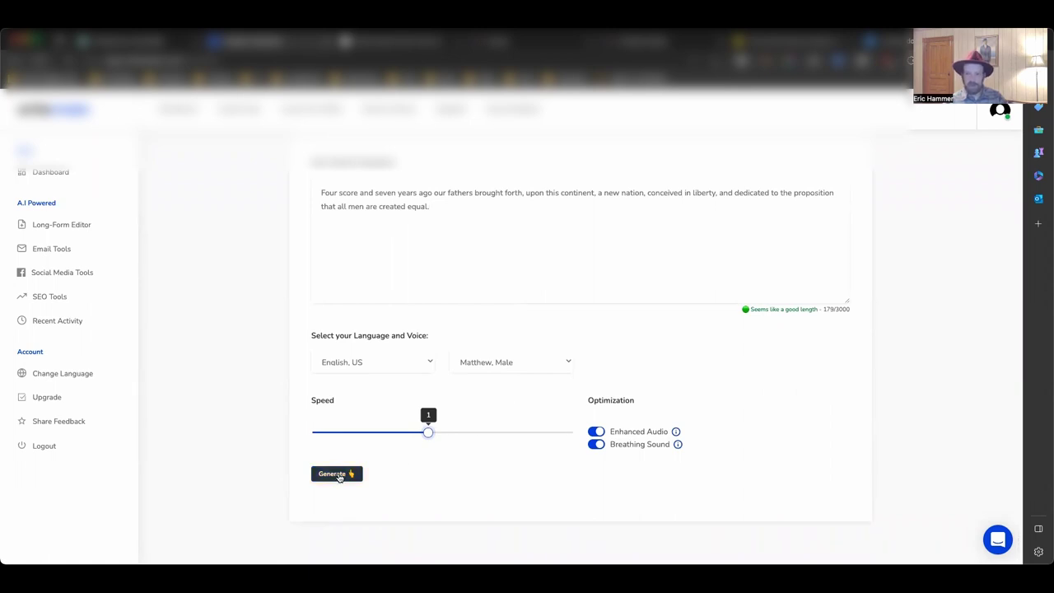
{"action": "left_click", "coordinate": [336, 474]}
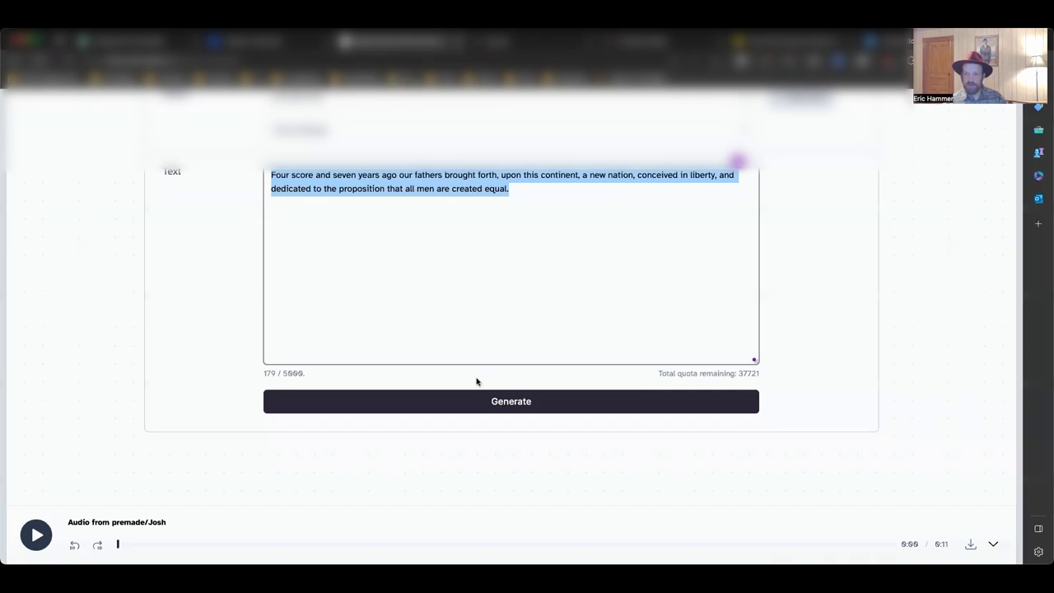
Step: Generate ElevenLabs speech of the Gettysburg sentence using the premade/Josh voice
{"action": "left_click", "coordinate": [470, 400]}
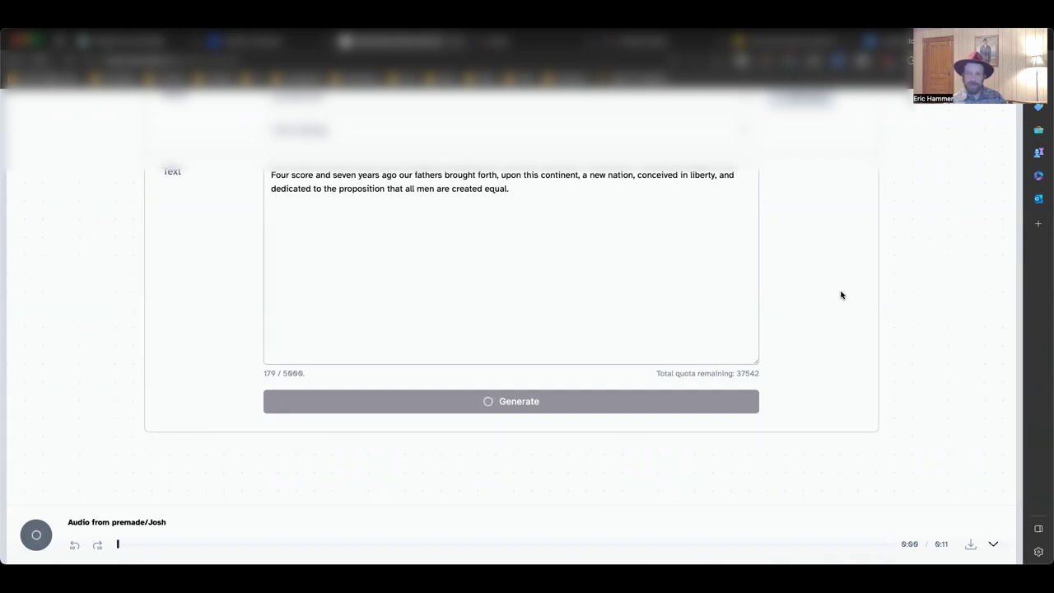
{"action": "scroll", "coordinate": [841, 295], "scroll_direction": "up", "scroll_amount": 5}
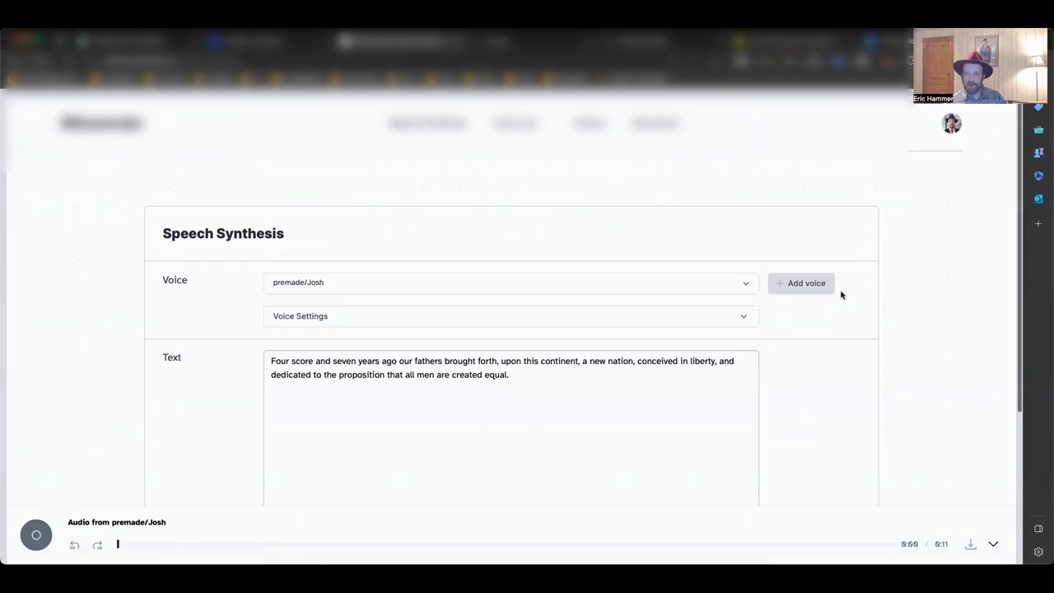
Step: Play the newest Josh Gettysburg sample listed in ElevenLabs History
{"action": "left_click", "coordinate": [589, 122]}
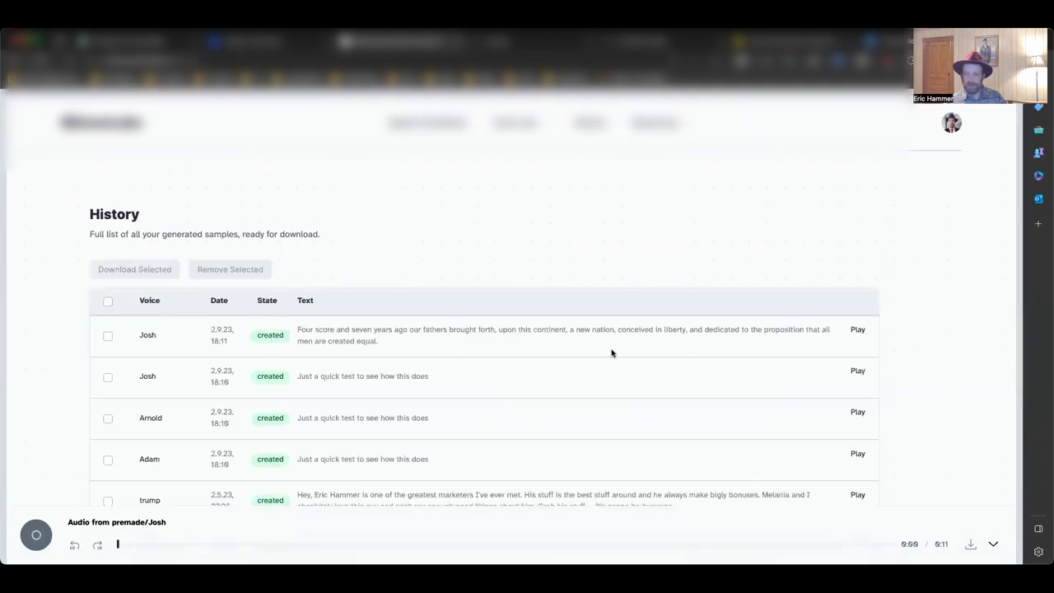
{"action": "left_click", "coordinate": [857, 330]}
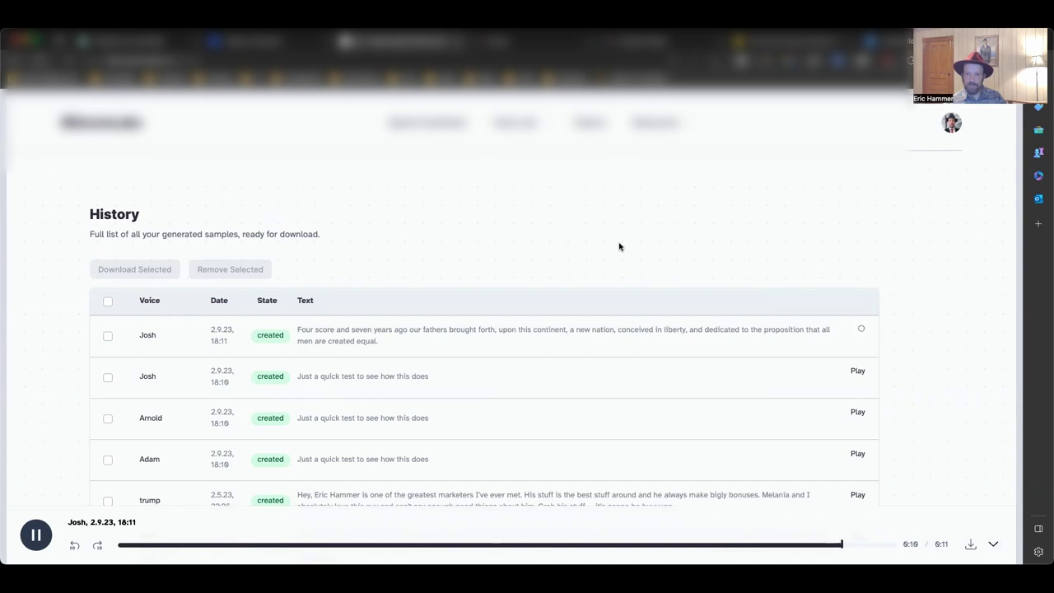
Step: Back on Speech Synthesis, replay the Josh Gettysburg clip in the bottom player
{"action": "left_click", "coordinate": [403, 128]}
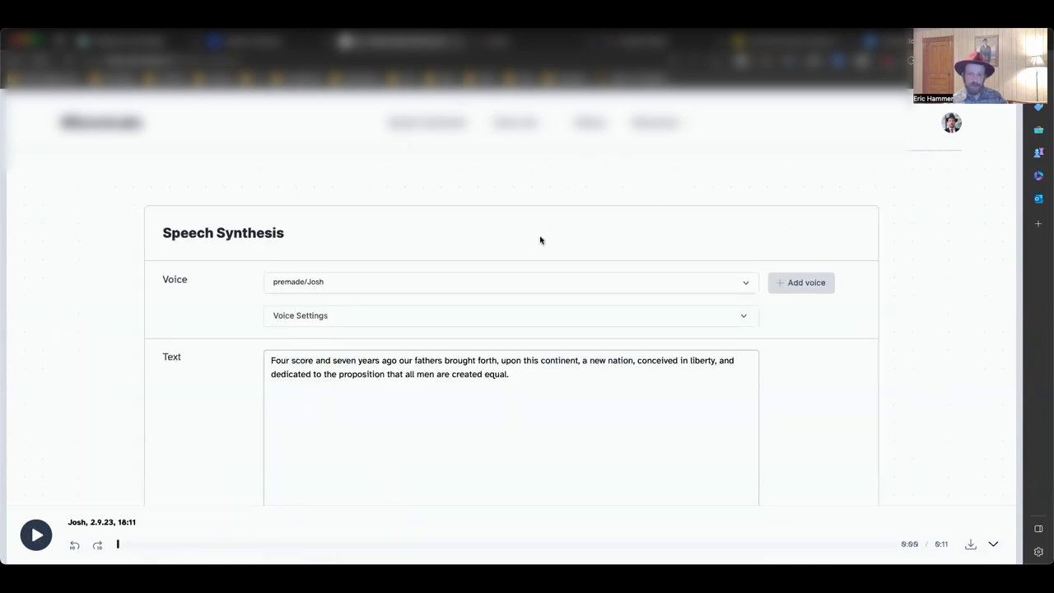
{"action": "scroll", "coordinate": [551, 352], "scroll_direction": "down", "scroll_amount": 2}
{"action": "scroll", "coordinate": [551, 353], "scroll_direction": "down", "scroll_amount": 3}
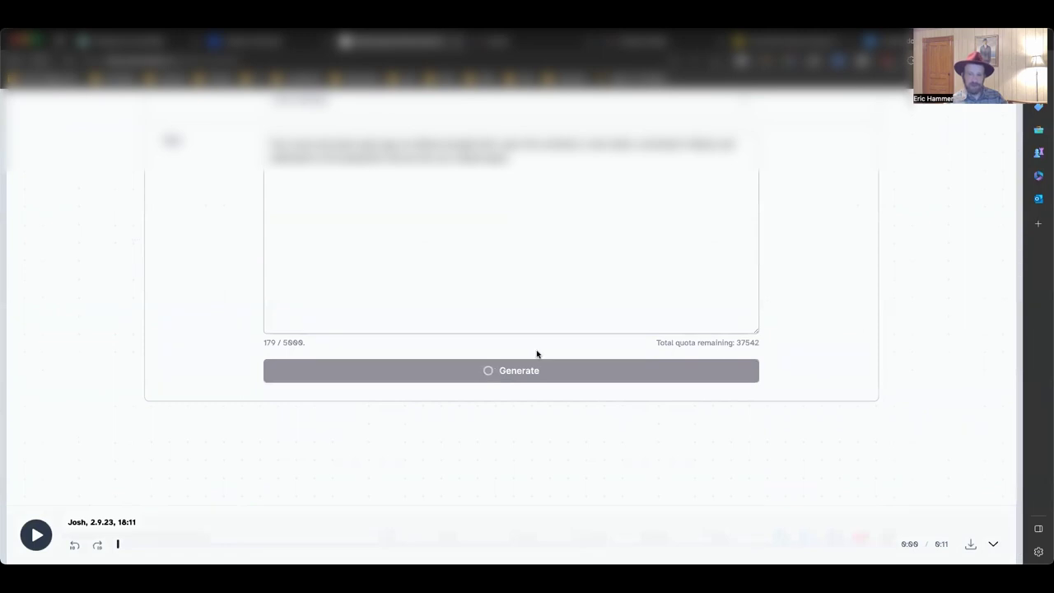
{"action": "left_click", "coordinate": [36, 534]}
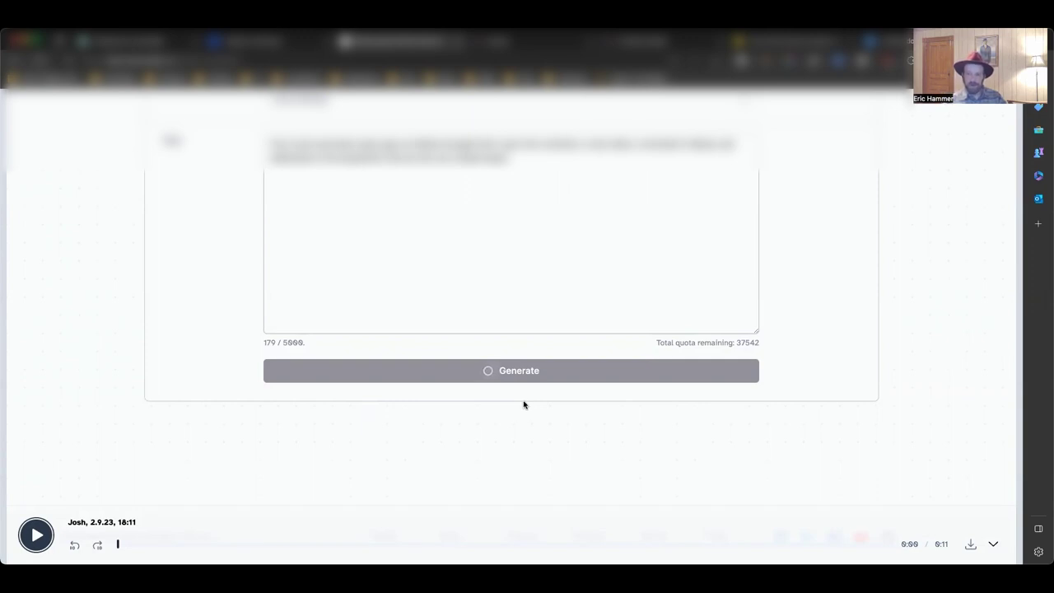
Step: Choose cloned/obama in the Voice dropdown for the Gettysburg sentence
{"action": "scroll", "coordinate": [524, 399], "scroll_direction": "up", "scroll_amount": 2}
{"action": "scroll", "coordinate": [524, 395], "scroll_direction": "up", "scroll_amount": 1}
{"action": "left_click", "coordinate": [454, 186]}
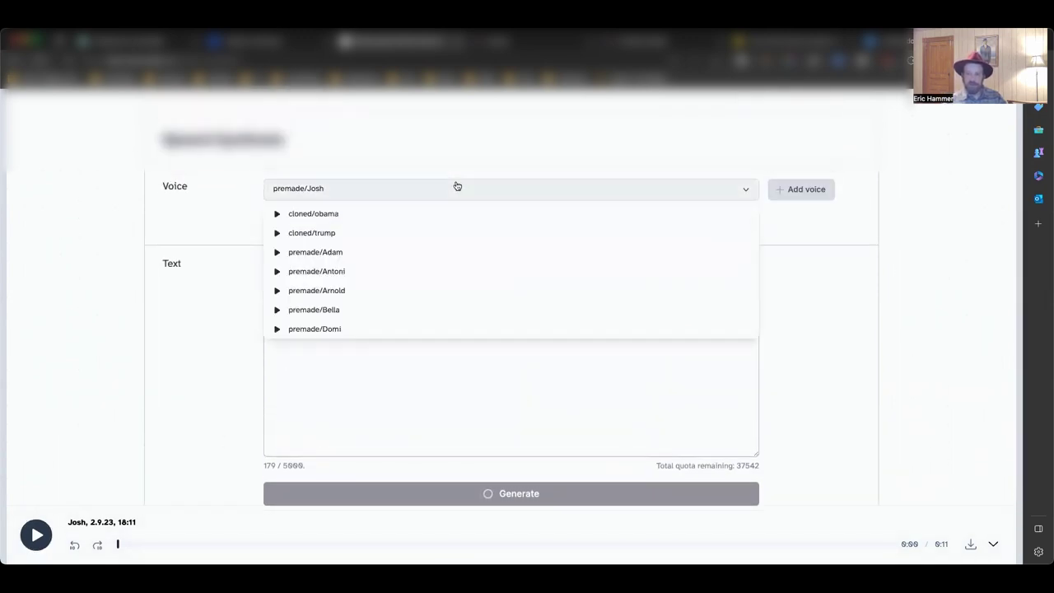
{"action": "left_click", "coordinate": [350, 214]}
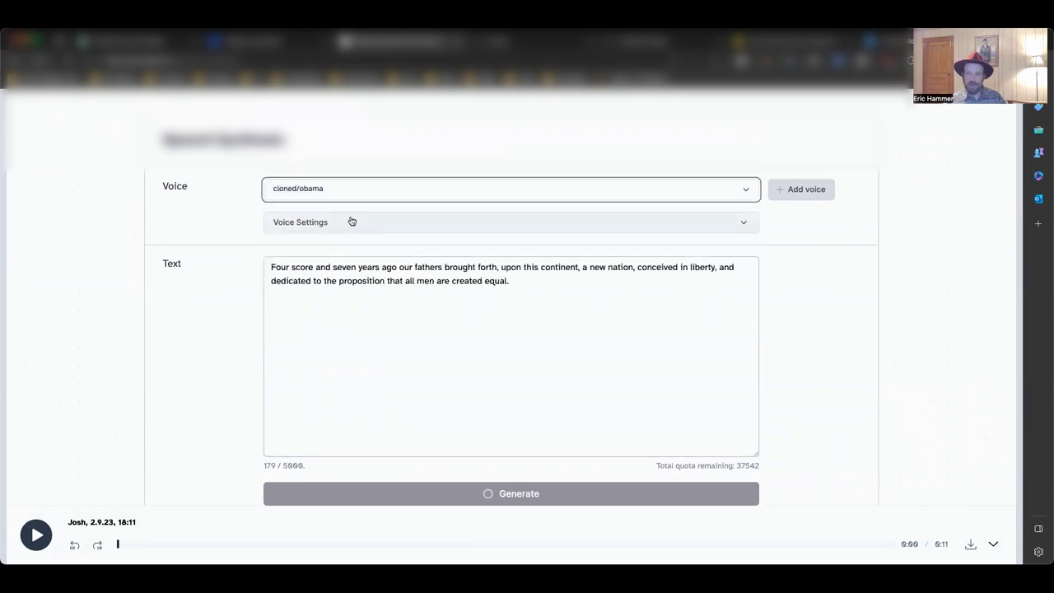
{"action": "scroll", "coordinate": [260, 334], "scroll_direction": "down", "scroll_amount": 3}
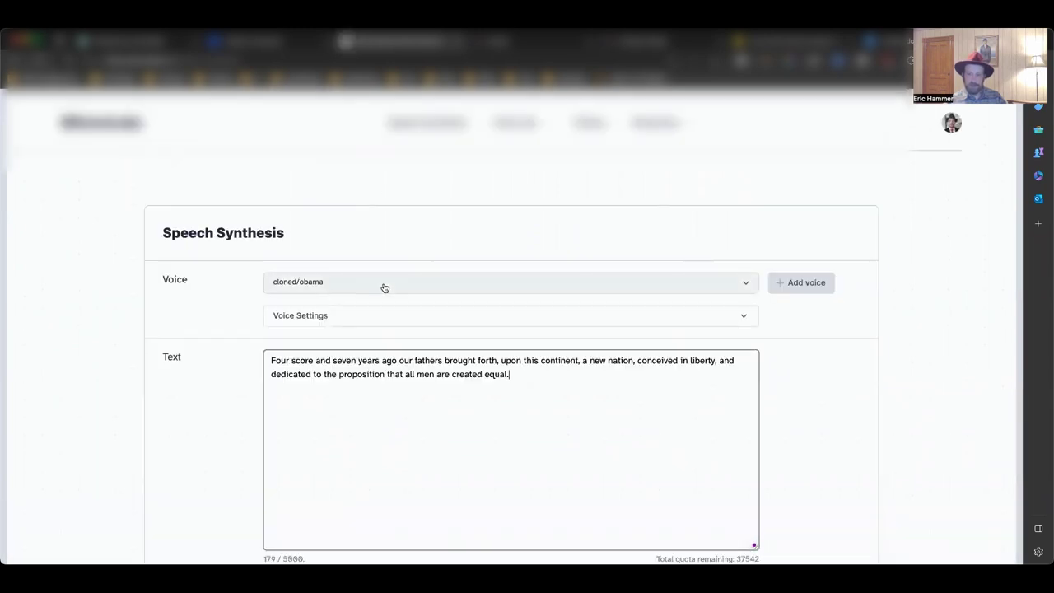
{"action": "scroll", "coordinate": [275, 305], "scroll_direction": "down", "scroll_amount": 5}
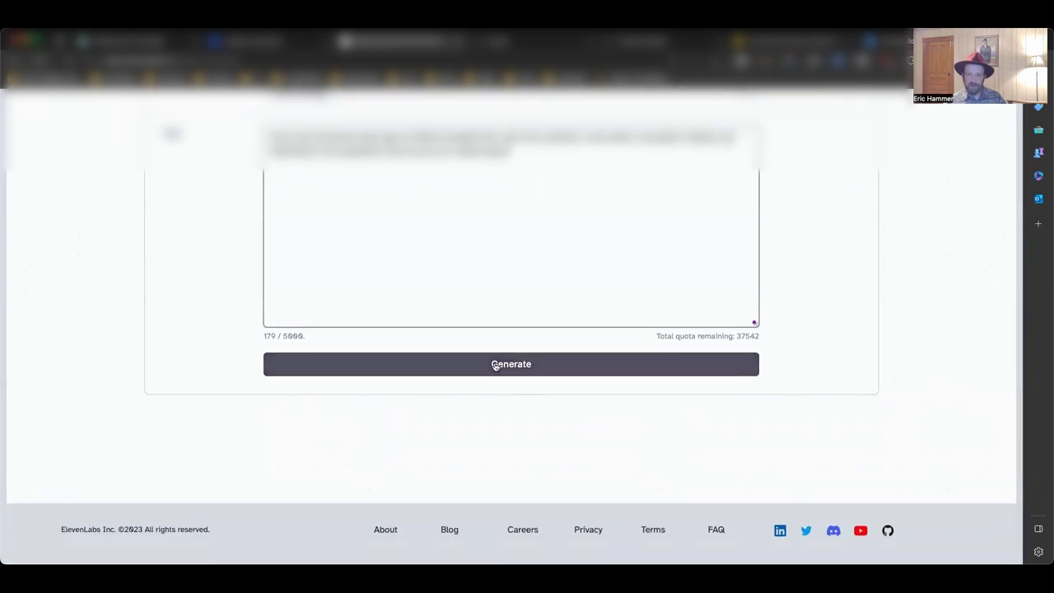
Step: Generate the roughly 10-second cloned/obama clip of the Gettysburg sentence
{"action": "left_click", "coordinate": [494, 365]}
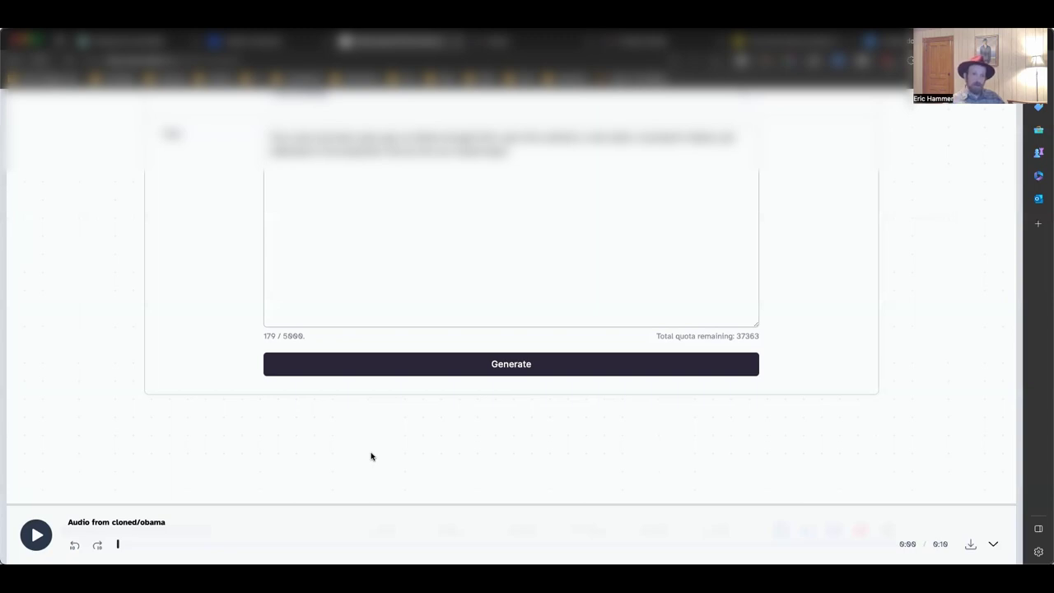
Step: Move to the course access tab and scroll through lesson videos 1 to 5
{"action": "key", "text": "ctrl+Tab"}
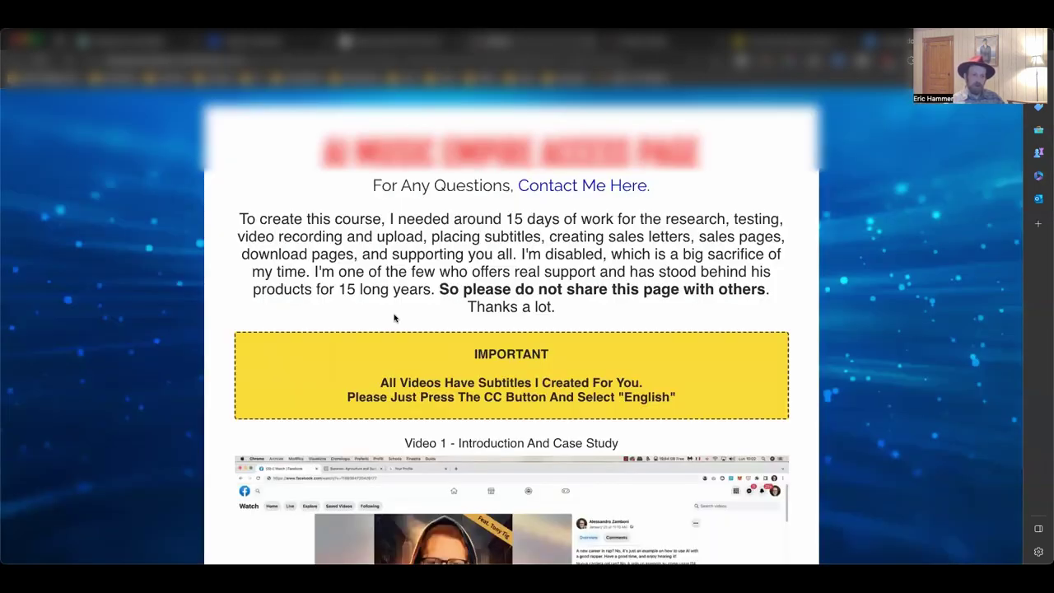
{"action": "scroll", "coordinate": [619, 317], "scroll_direction": "down", "scroll_amount": 3}
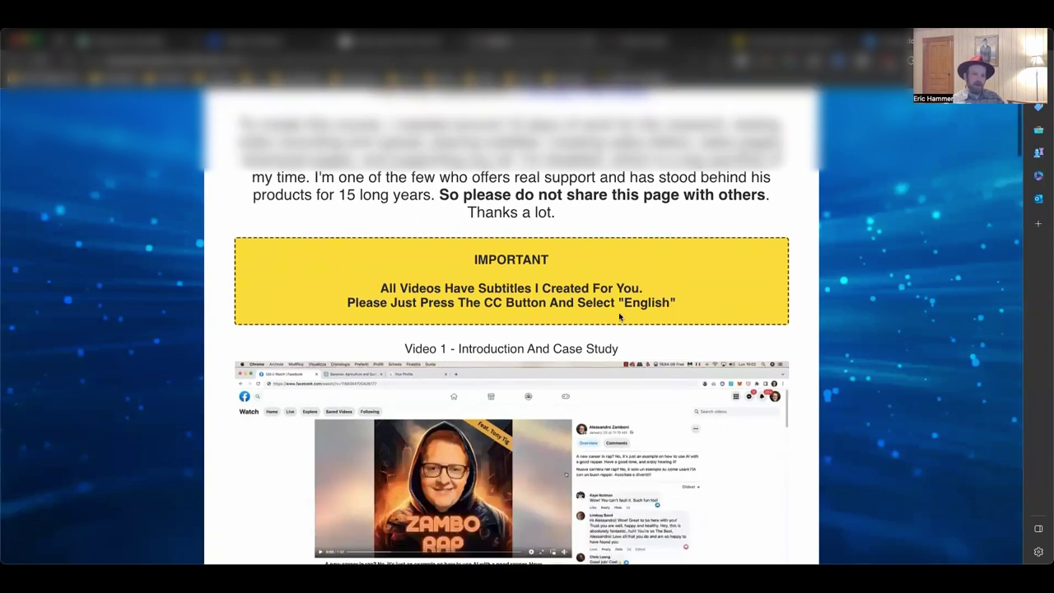
{"action": "scroll", "coordinate": [619, 317], "scroll_direction": "down", "scroll_amount": 3}
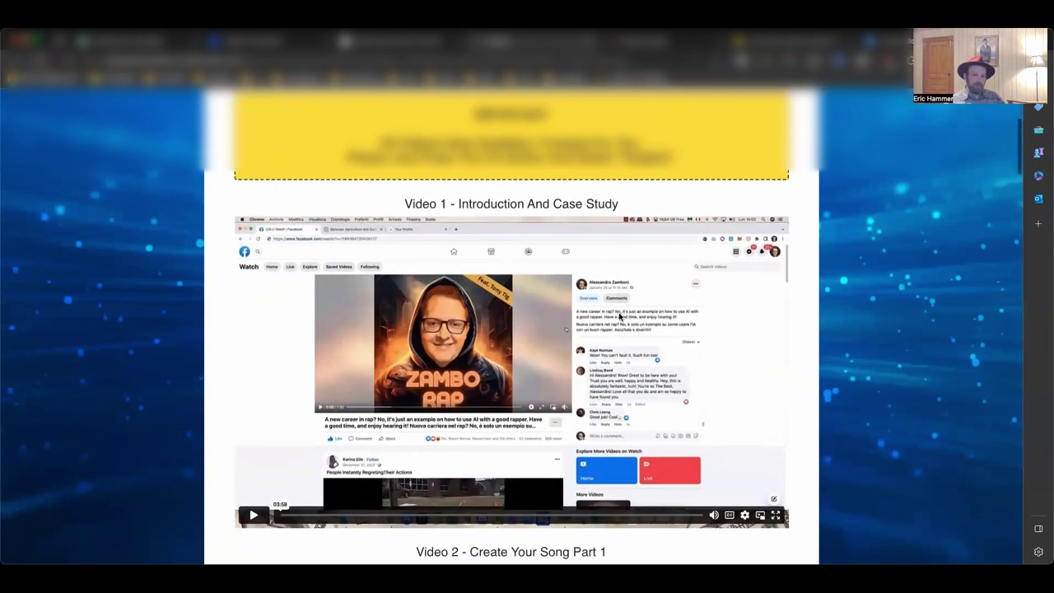
{"action": "scroll", "coordinate": [619, 316], "scroll_direction": "down", "scroll_amount": 5}
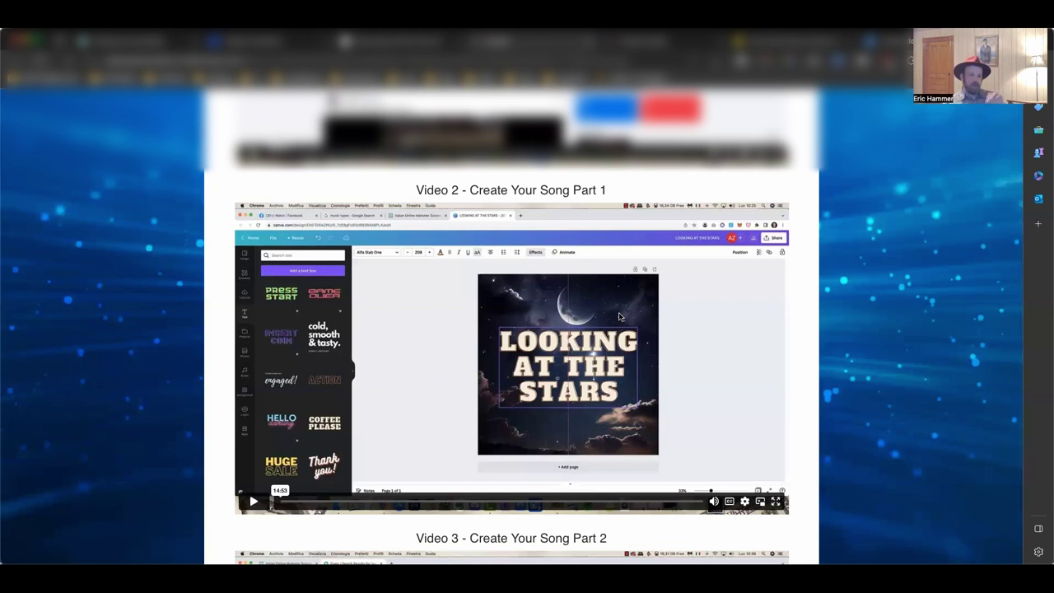
{"action": "scroll", "coordinate": [619, 316], "scroll_direction": "down", "scroll_amount": 5}
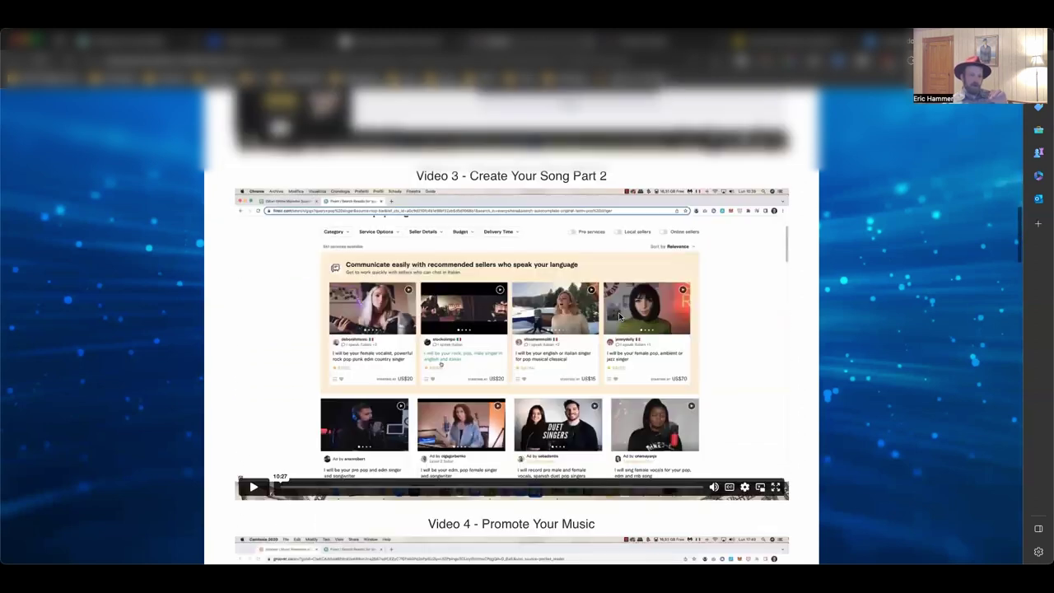
{"action": "scroll", "coordinate": [619, 316], "scroll_direction": "down", "scroll_amount": 6}
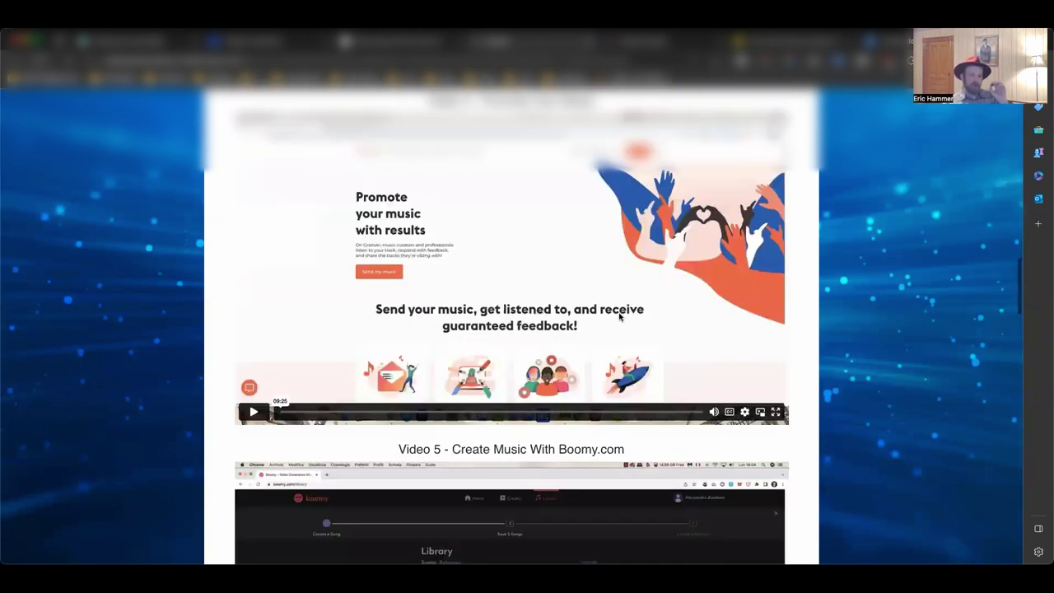
{"action": "scroll", "coordinate": [619, 316], "scroll_direction": "down", "scroll_amount": 1}
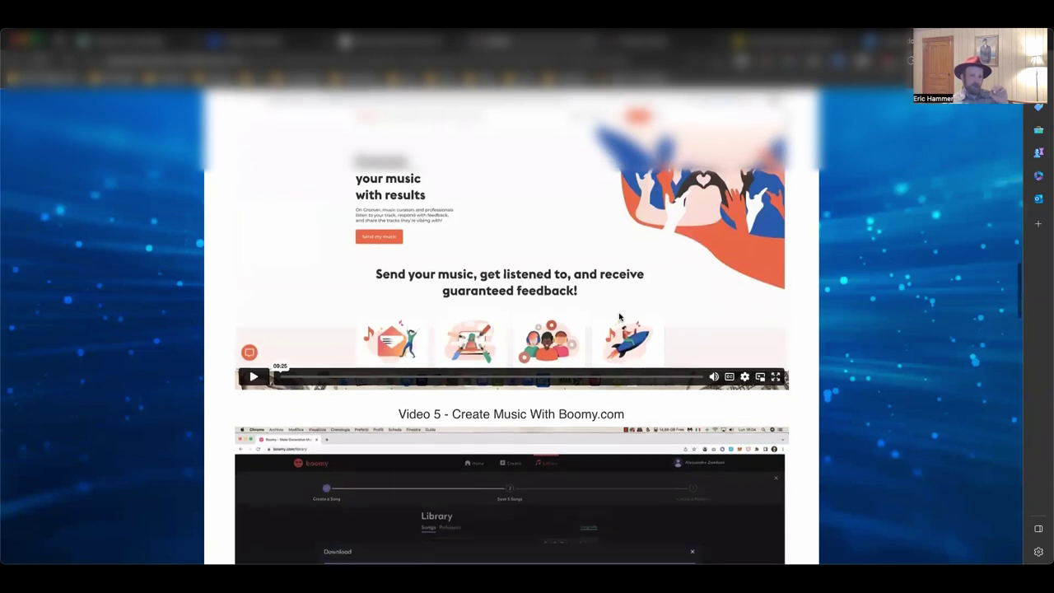
{"action": "scroll", "coordinate": [619, 316], "scroll_direction": "down", "scroll_amount": 3}
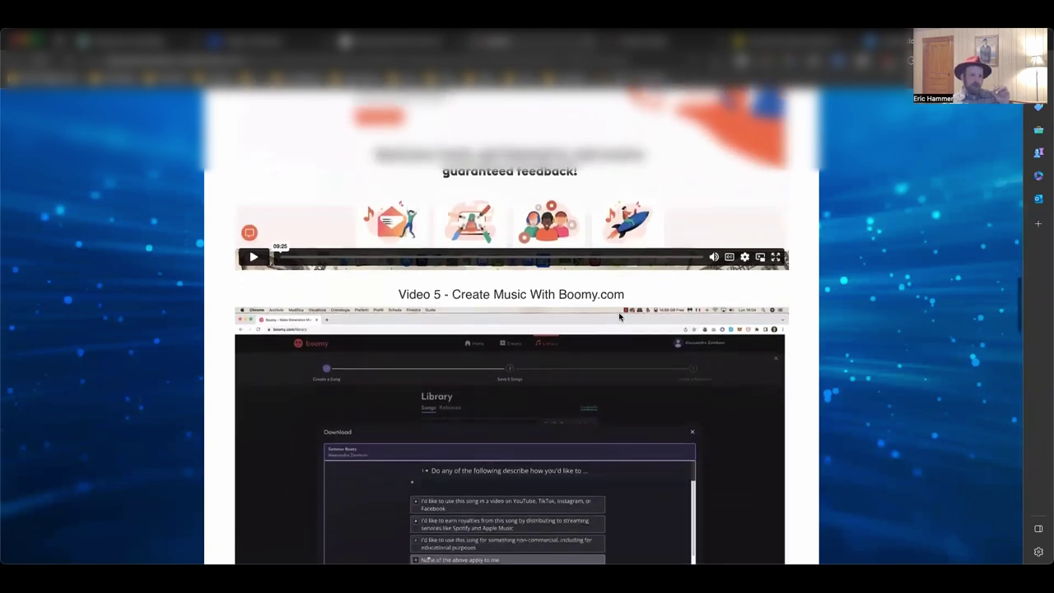